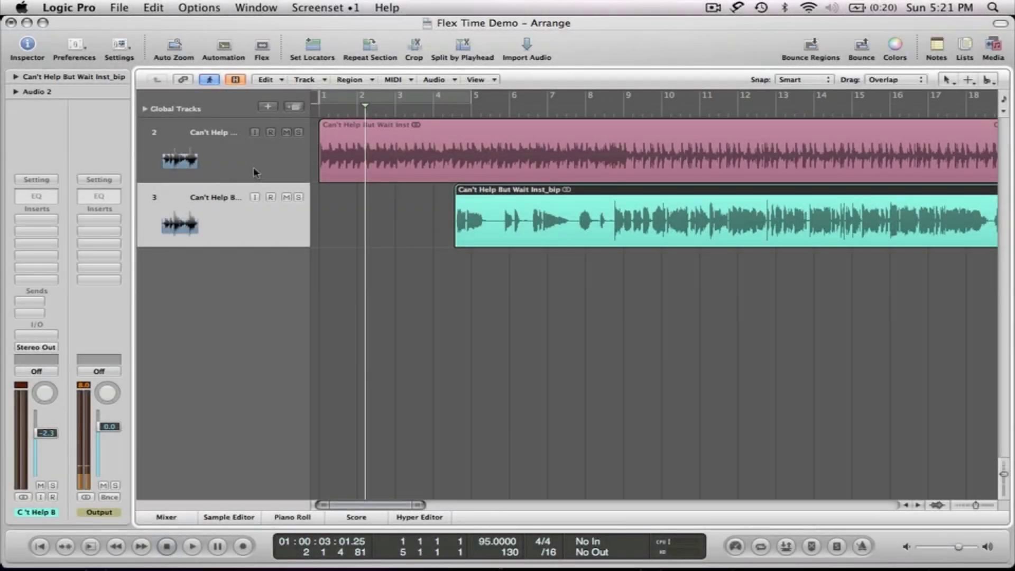
# Play the song from the beginning, then select the vocal track
pyautogui.press('Return')
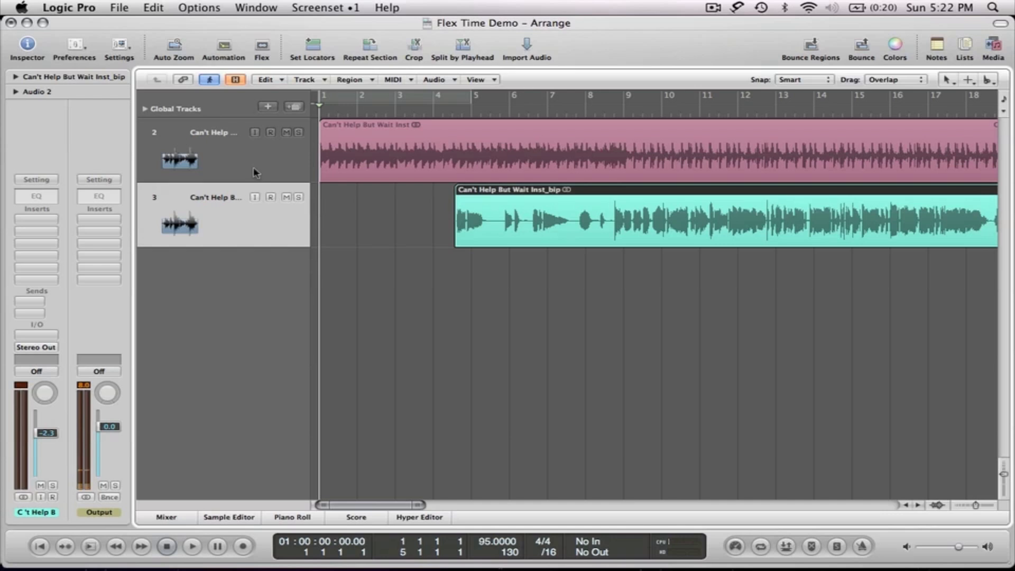
pyautogui.press('space')
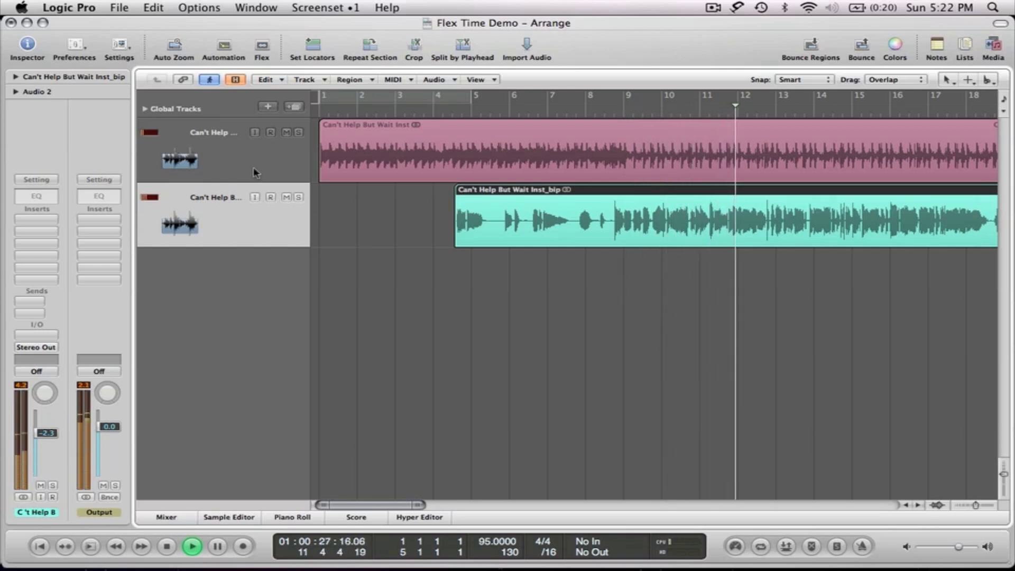
pyautogui.press('space')
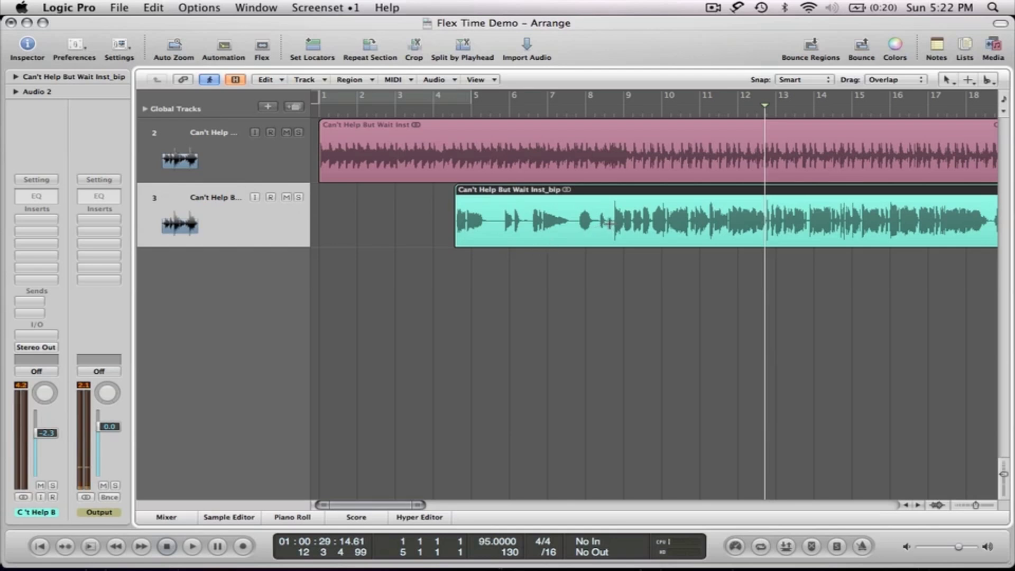
pyautogui.click(300, 146)
pyautogui.click(275, 238)
pyautogui.press('Return')
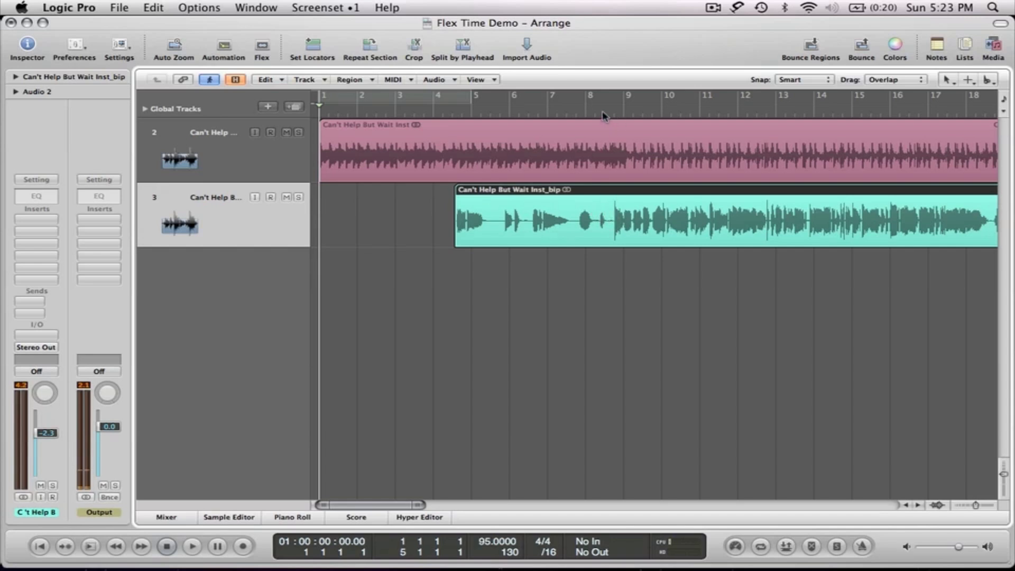
# Play from bar 8 while enlarging the tracks and zooming horizontally to bars 9–11
pyautogui.doubleClick(602, 108)
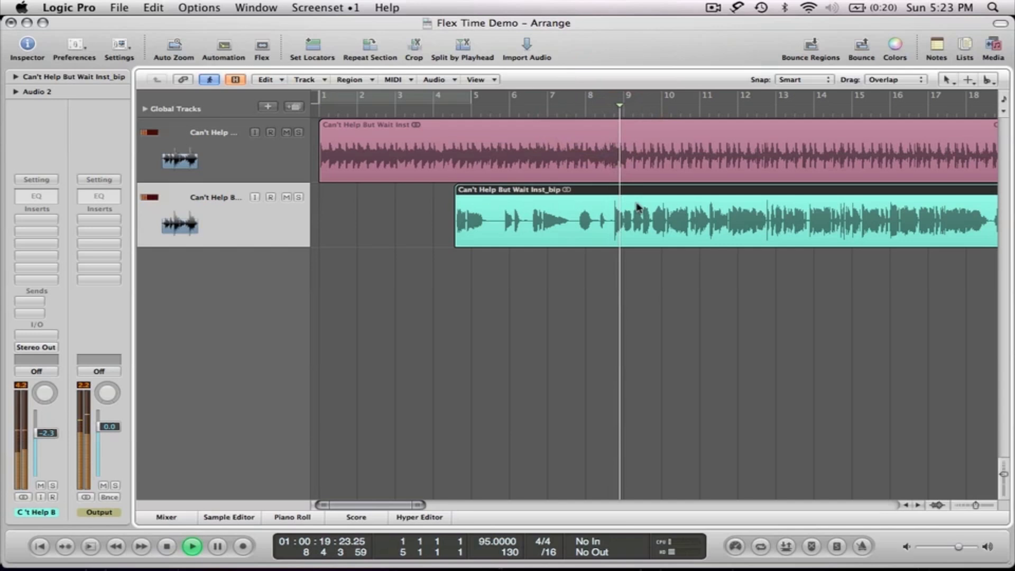
pyautogui.hotkey('ctrl', 'alt')
pyautogui.hotkey('ctrl', 'alt', 'Down')
pyautogui.hotkey('ctrl', 'alt', 'Right')
pyautogui.hotkey('ctrl', 'alt', 'Right')
pyautogui.hotkey('ctrl', 'alt', 'Right')
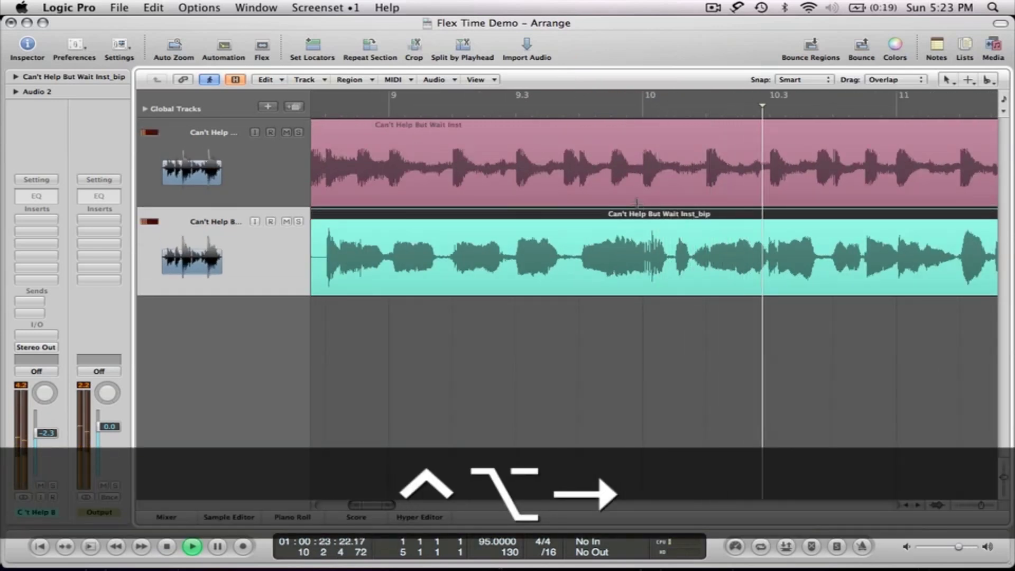
pyautogui.press('space')
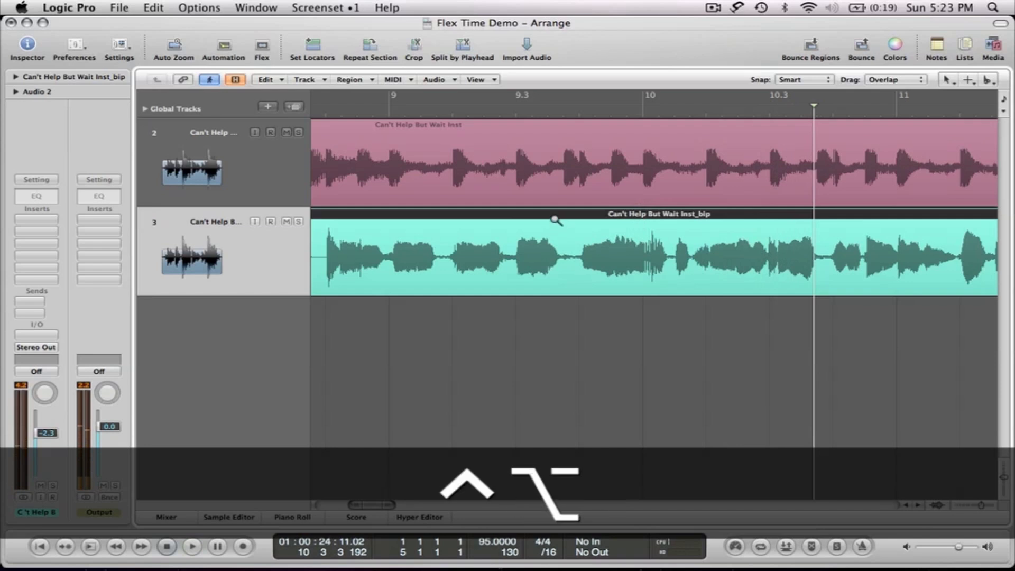
# Zoom onto the vocal phrase near bar 10 and replay it from about bar 9.4
pyautogui.moveTo(543, 216); pyautogui.dragTo(850, 308)
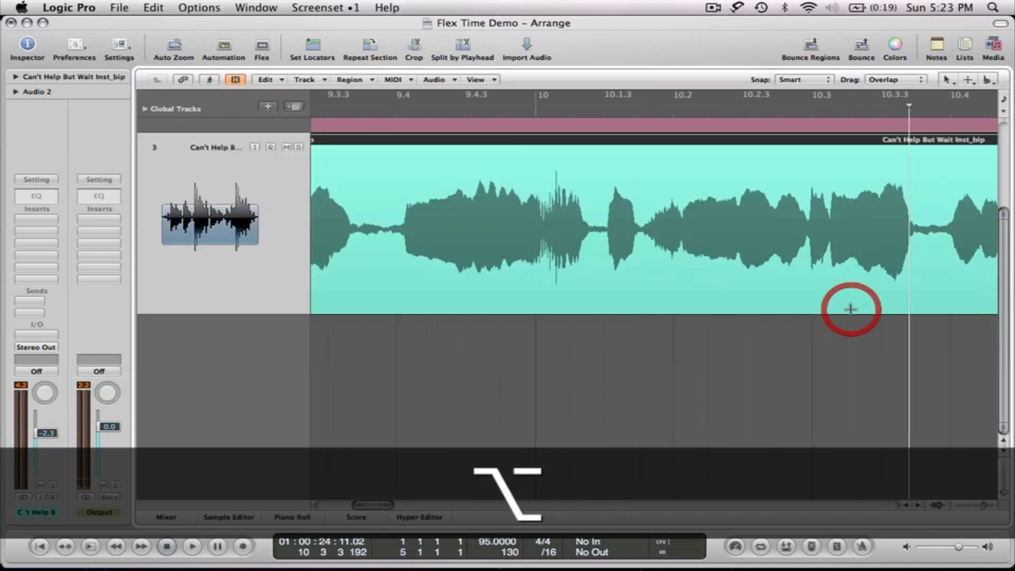
pyautogui.doubleClick(379, 110)
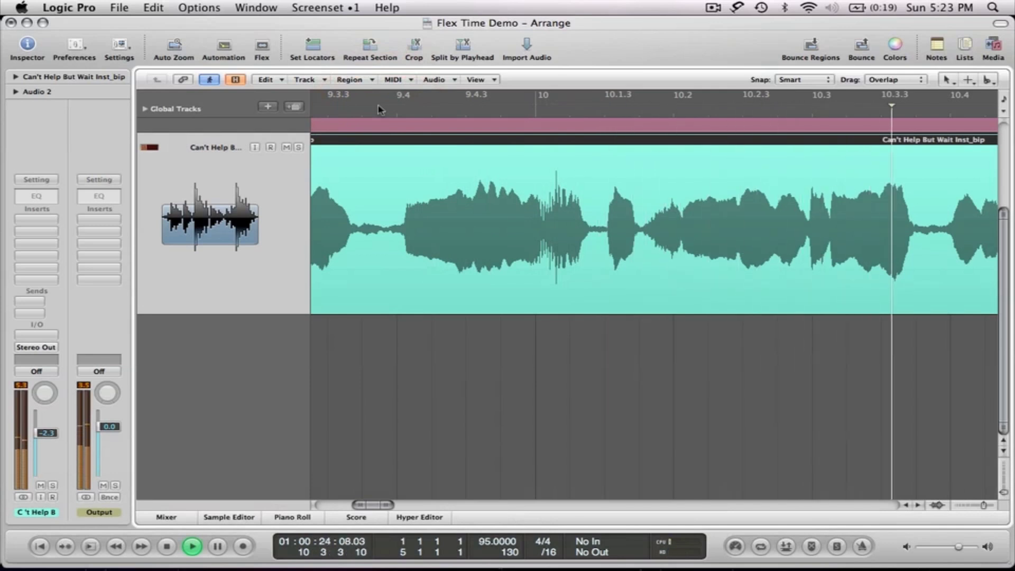
pyautogui.press('space')
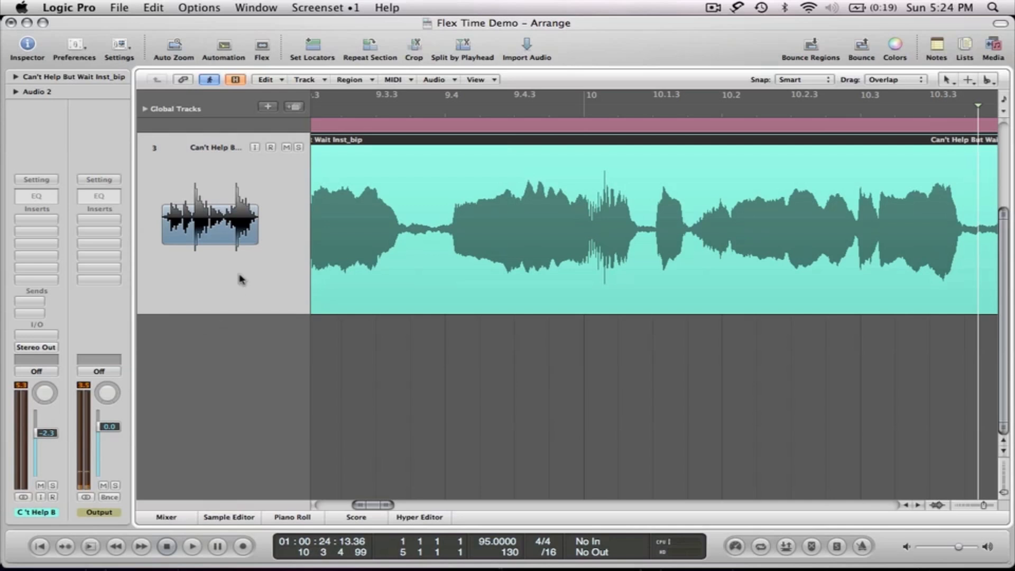
# Create the empty duplicate track Audio 3 and marquee the vocal phrase from bar 9.4 to 10.3.3
pyautogui.click(293, 108)
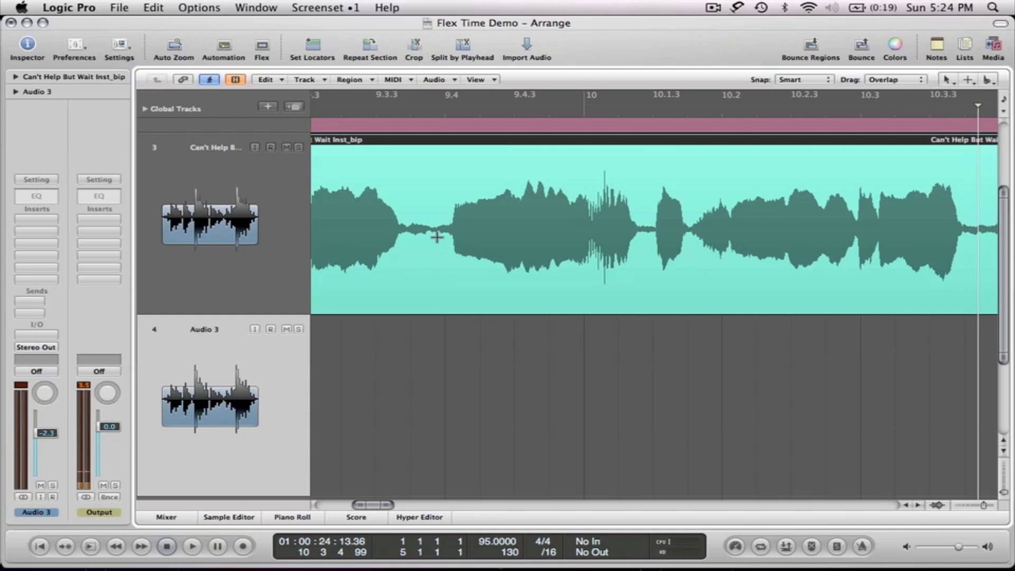
pyautogui.moveTo(437, 237); pyautogui.dragTo(983, 242)
pyautogui.press('super+f')
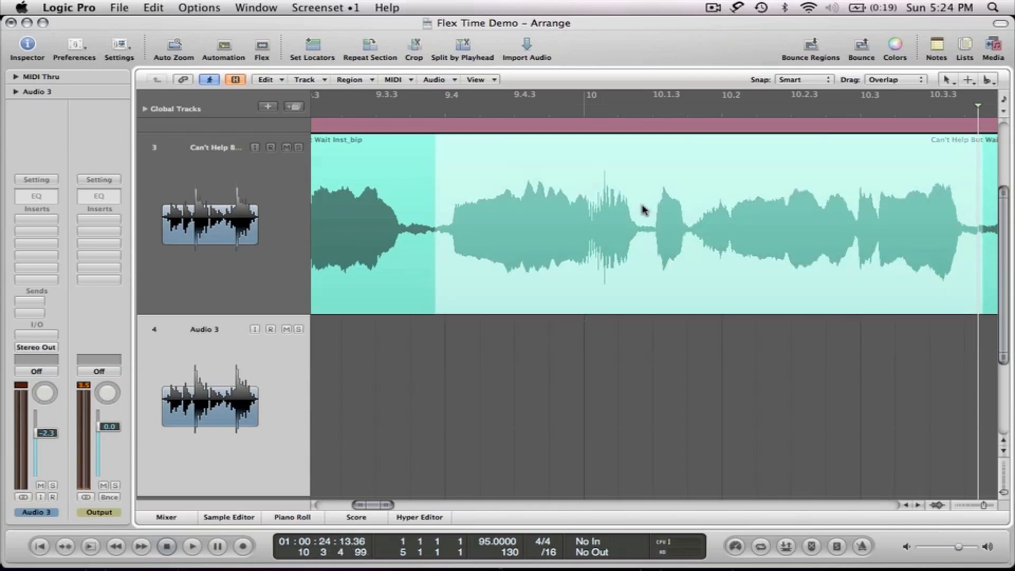
# Audition the marked vocal phrase twice
pyautogui.press('space')
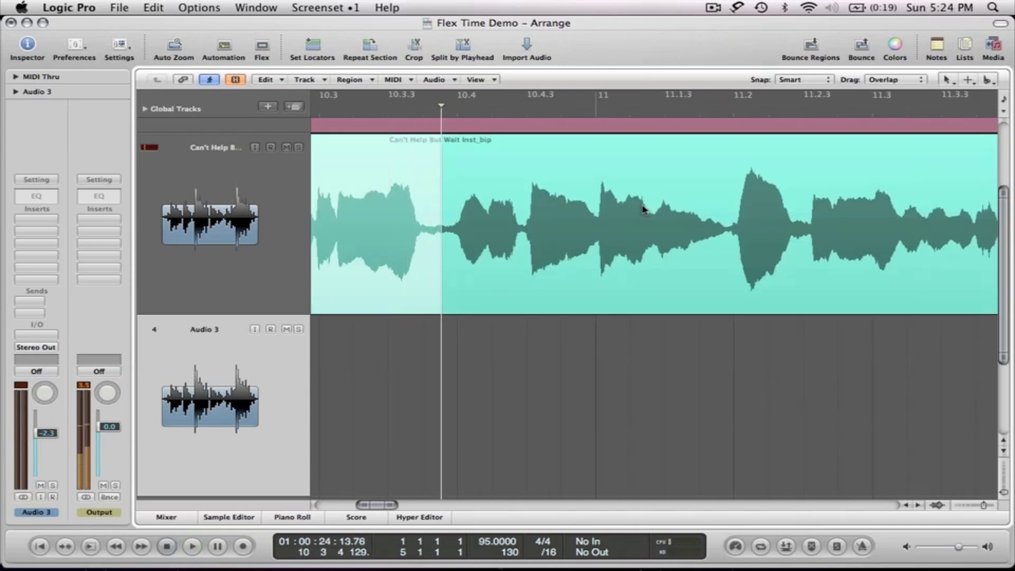
pyautogui.hscroll(-5, 644, 210)
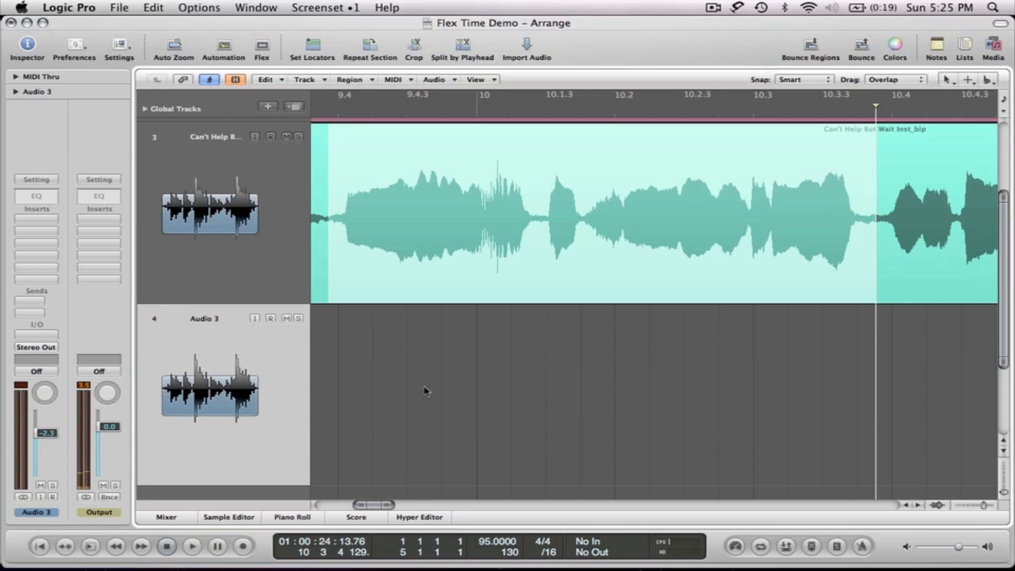
pyautogui.press('space')
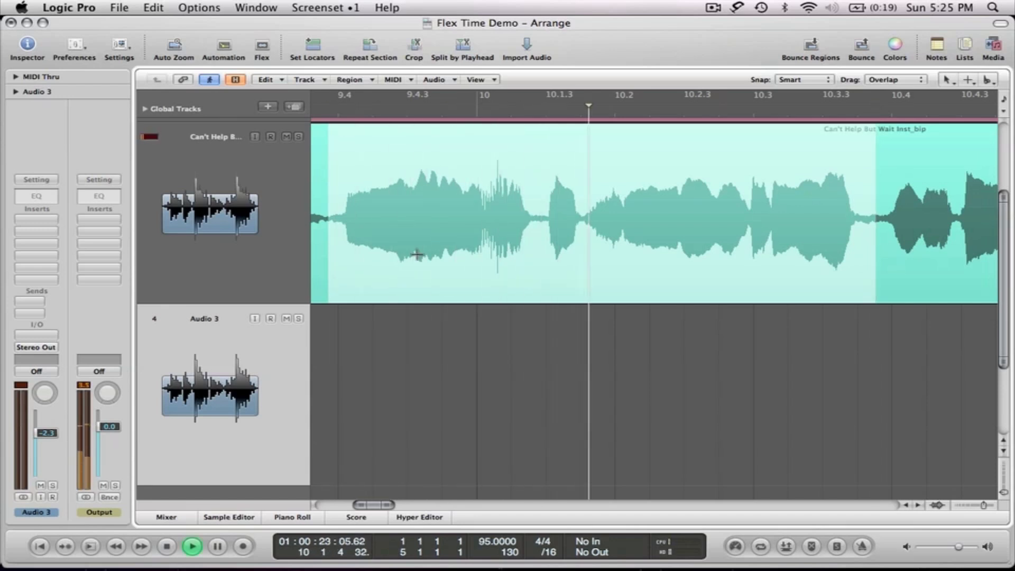
pyautogui.press('space')
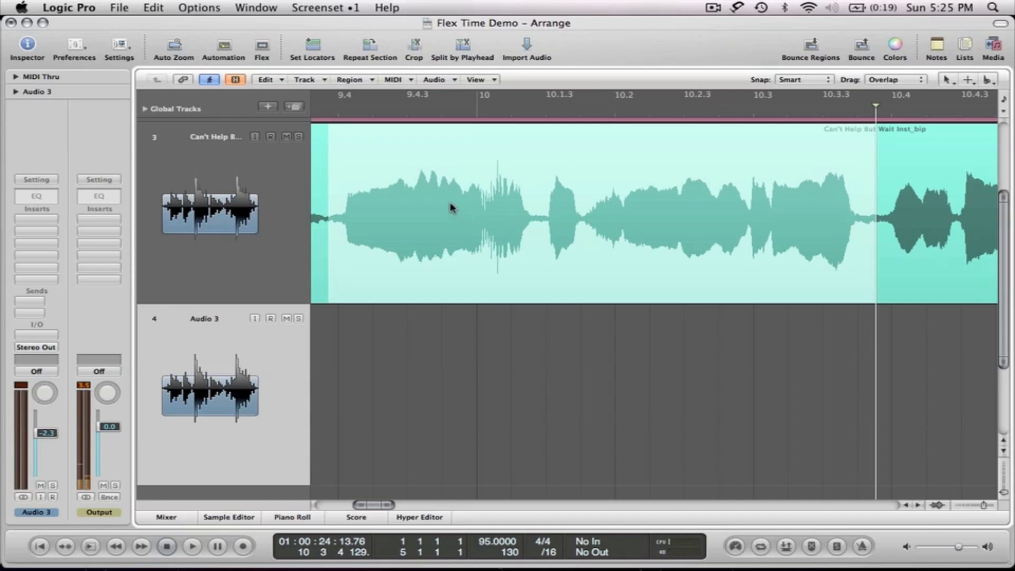
pyautogui.press('alt')
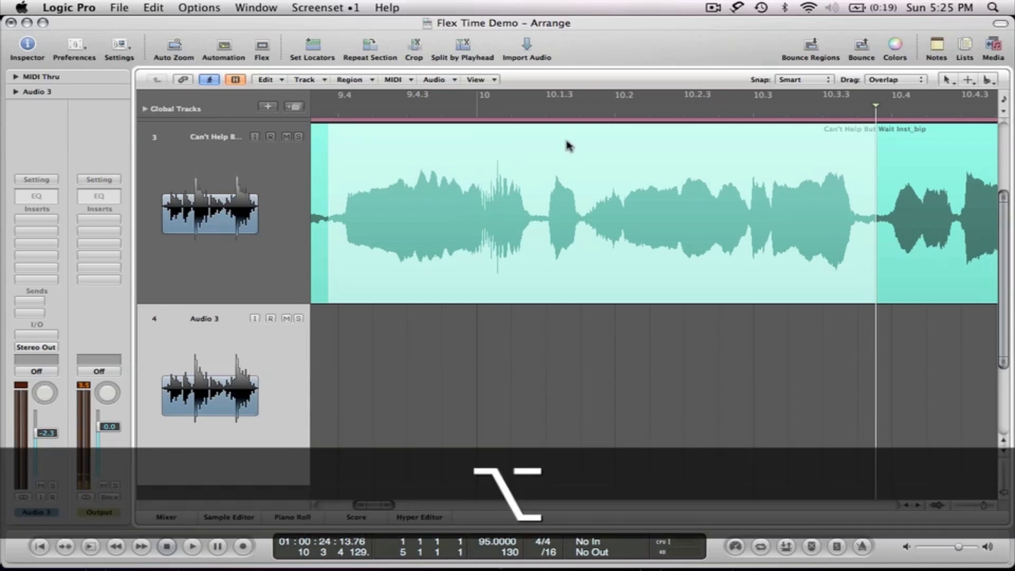
# Copy the marked phrase onto Audio 3 and play the original and copy together
pyautogui.moveTo(567, 146); pyautogui.dragTo(566, 318)
pyautogui.hscroll(-2, 544, 238)
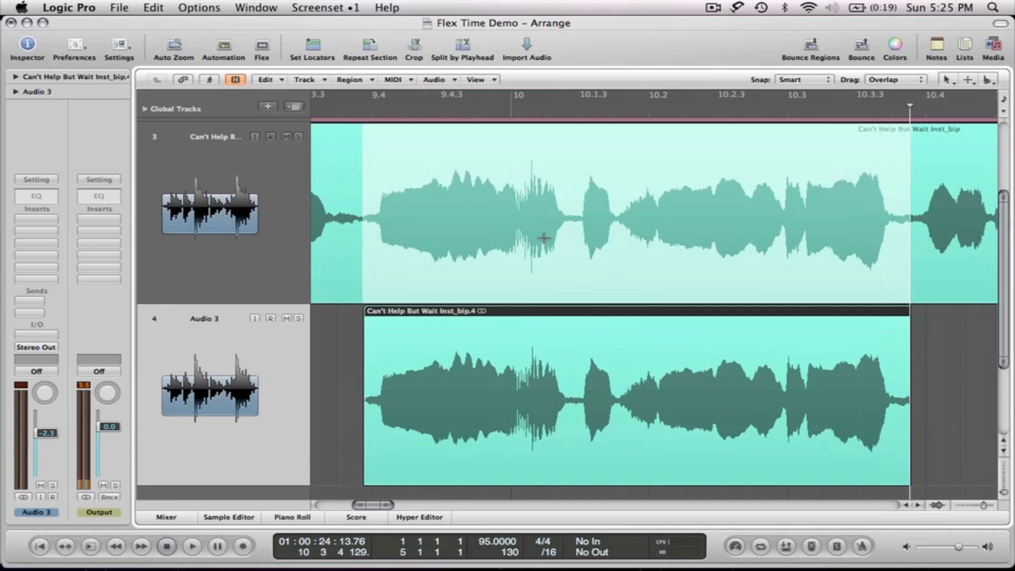
pyautogui.hscroll(-3, 544, 238)
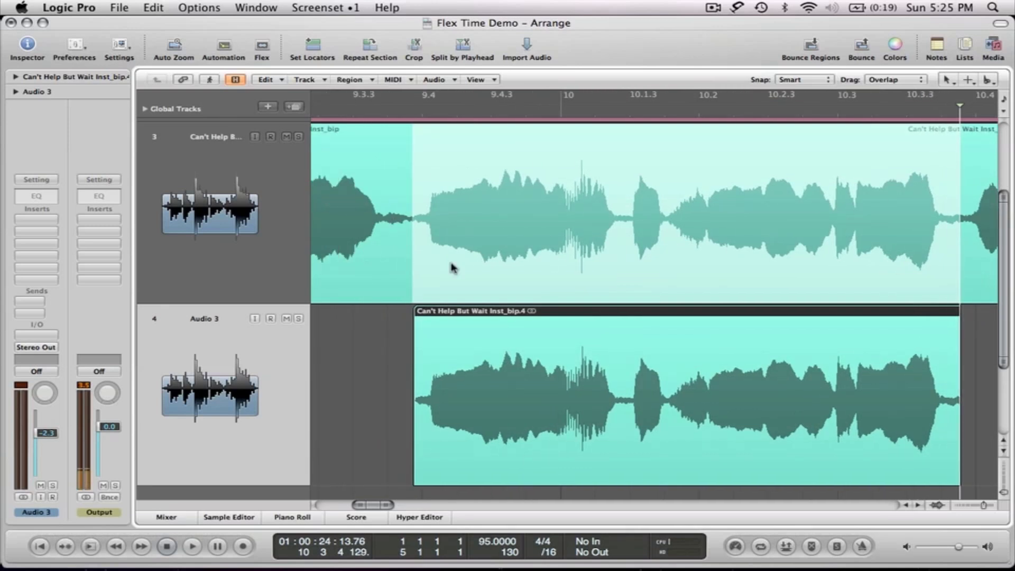
pyautogui.hotkey('shift', 'Return')
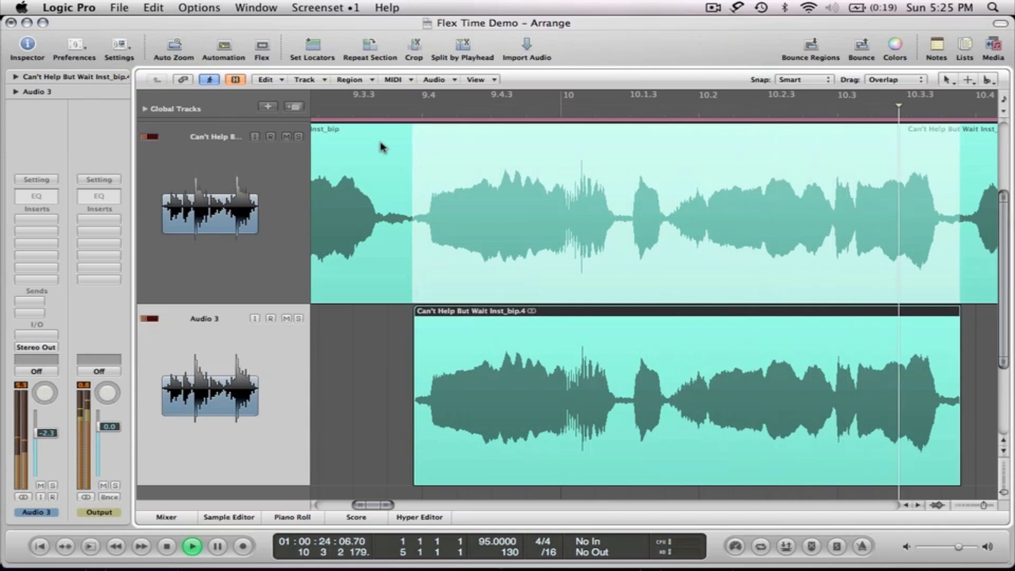
pyautogui.hotkey('shift', 'Return')
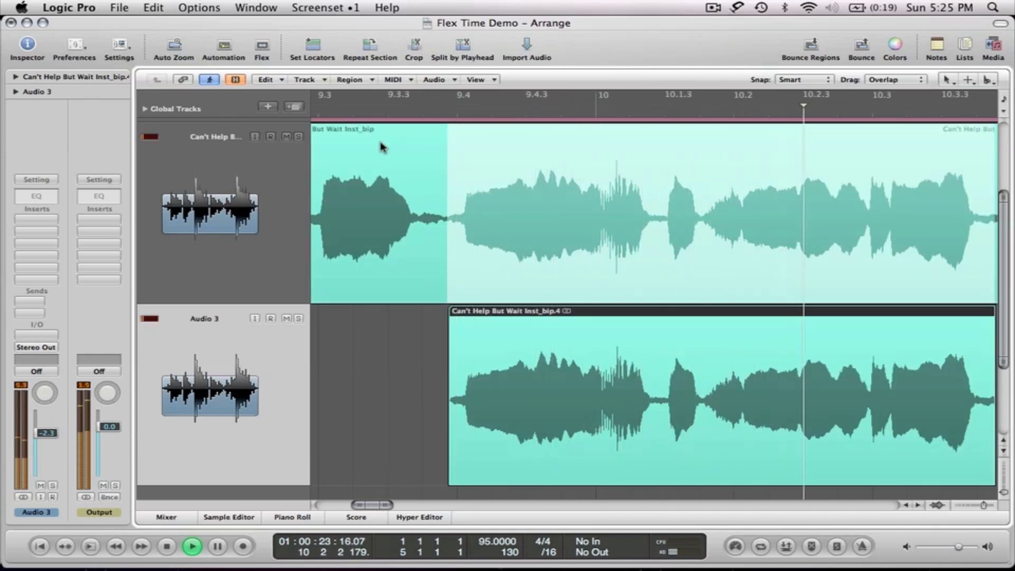
pyautogui.press('space')
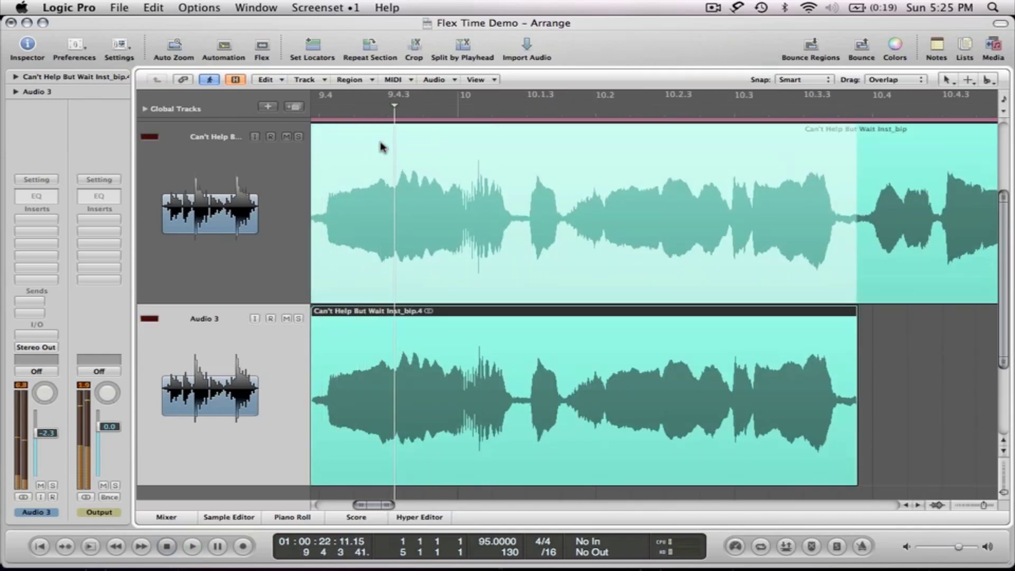
pyautogui.hscroll(-4, 380, 147)
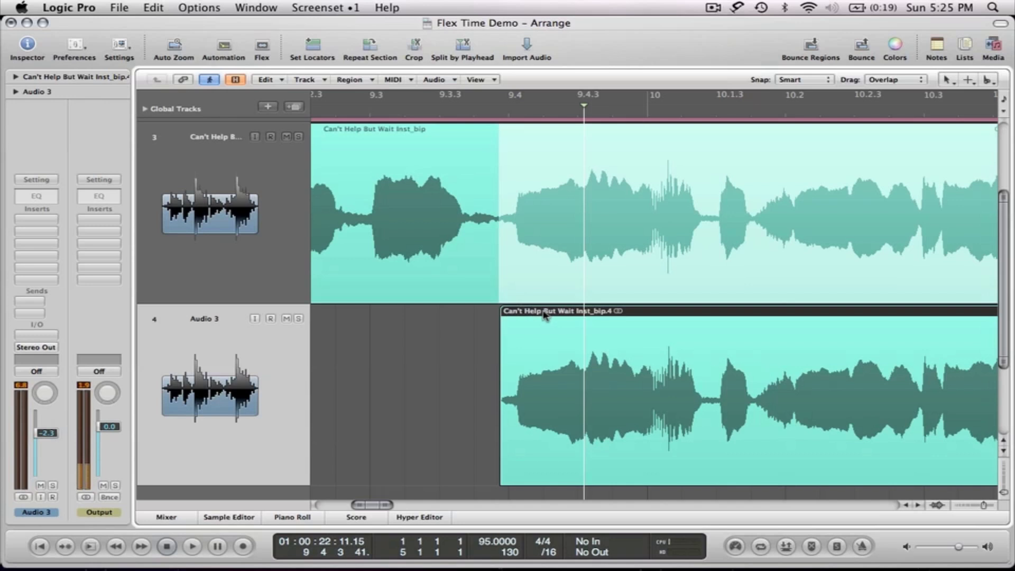
# Select the copied region on Audio 3 and zoom the view to it with Z
pyautogui.click(452, 351)
pyautogui.click(565, 351)
pyautogui.hscroll(5, 567, 346)
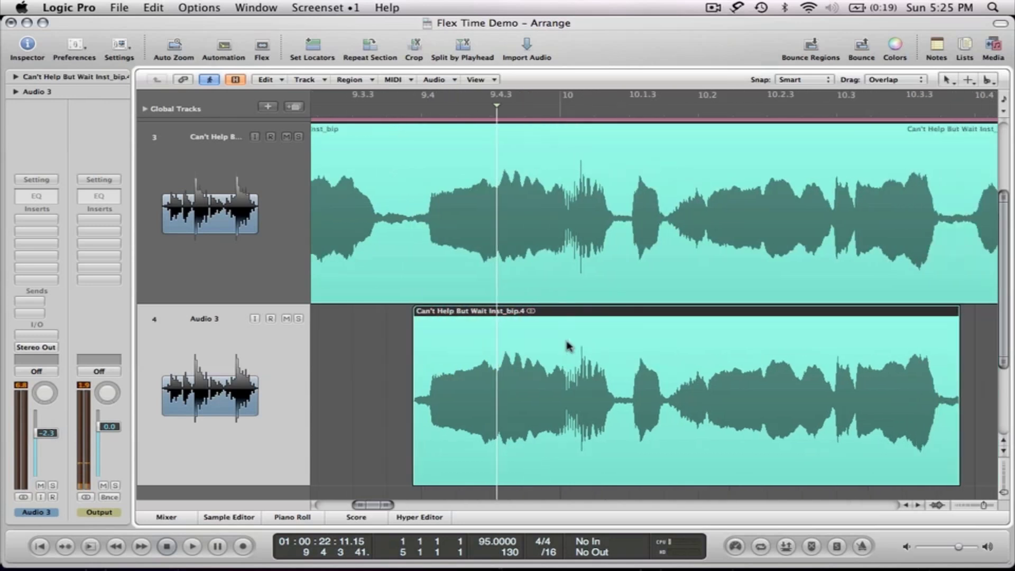
pyautogui.press('z')
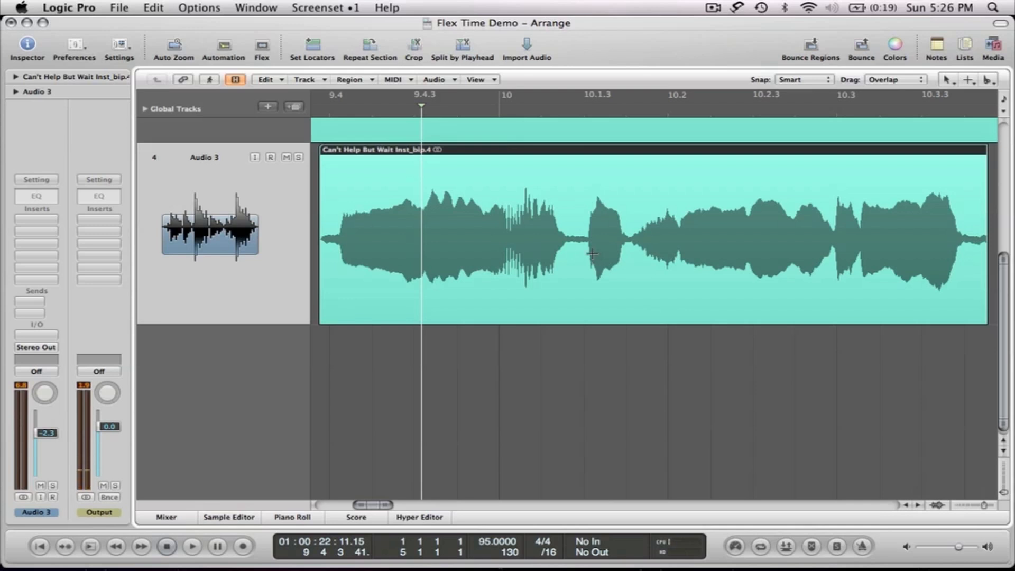
pyautogui.scroll(5, 494, 215)
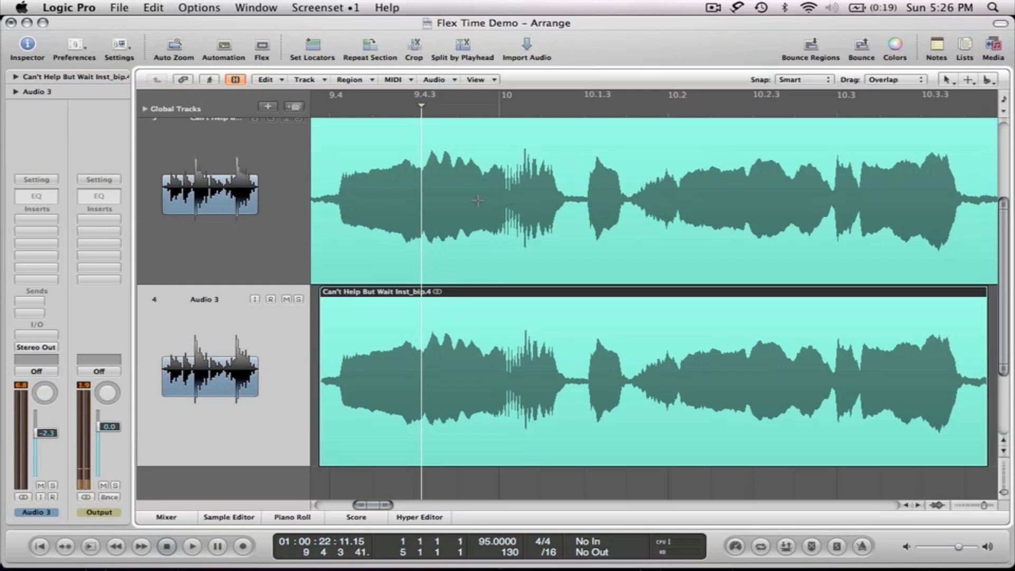
pyautogui.scroll(2, 477, 200)
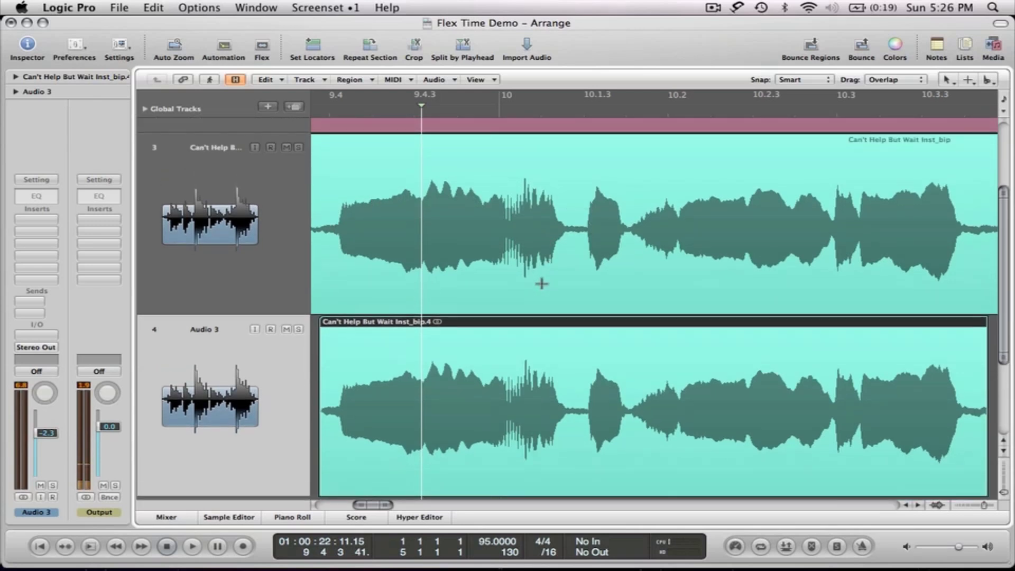
pyautogui.scroll(-3, 543, 280)
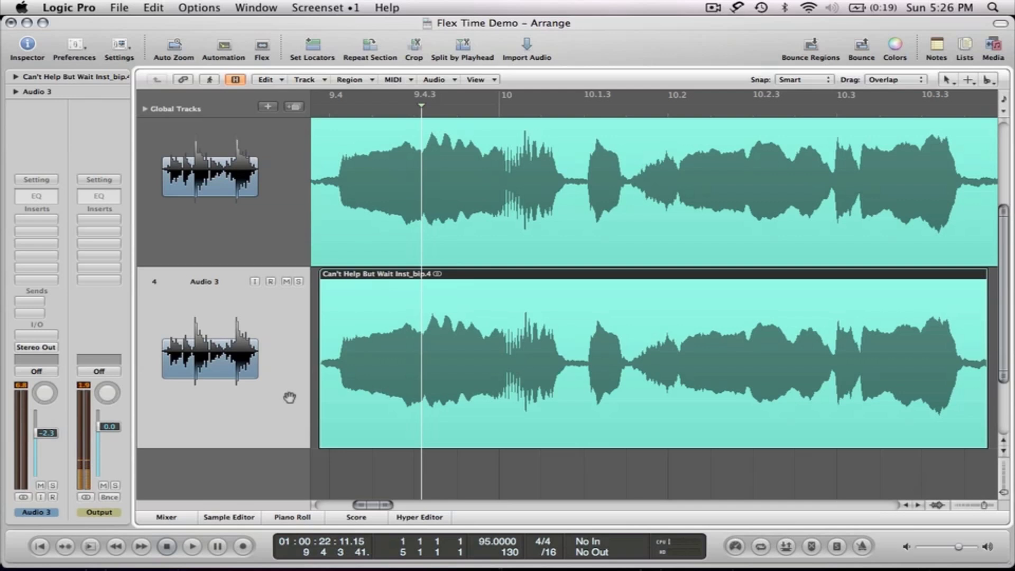
pyautogui.click(395, 304)
# Convert the copied region to a new audio file named 'Can't Help But Wait Harm' and enable flex view
pyautogui.click(435, 80)
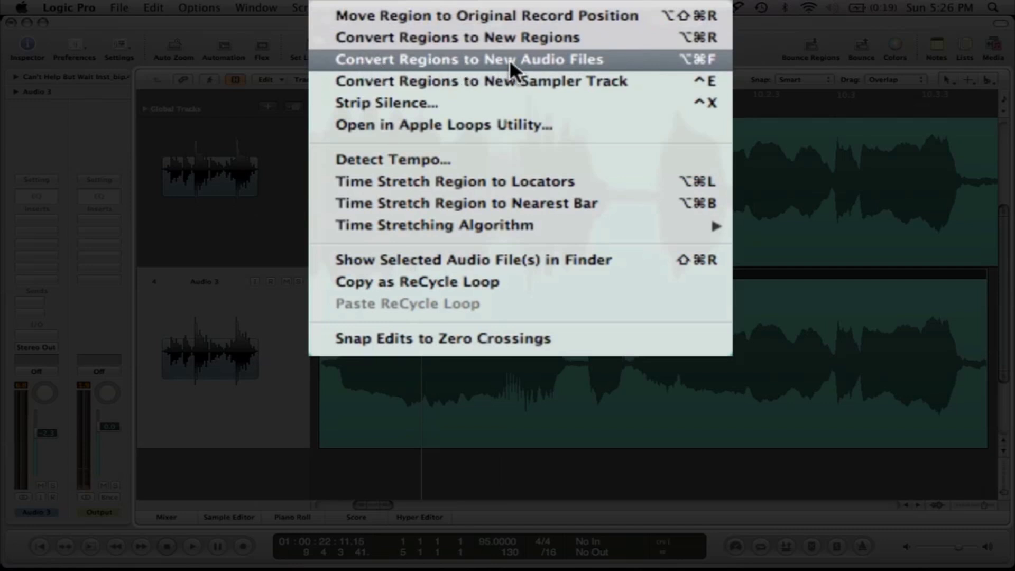
pyautogui.click(556, 65)
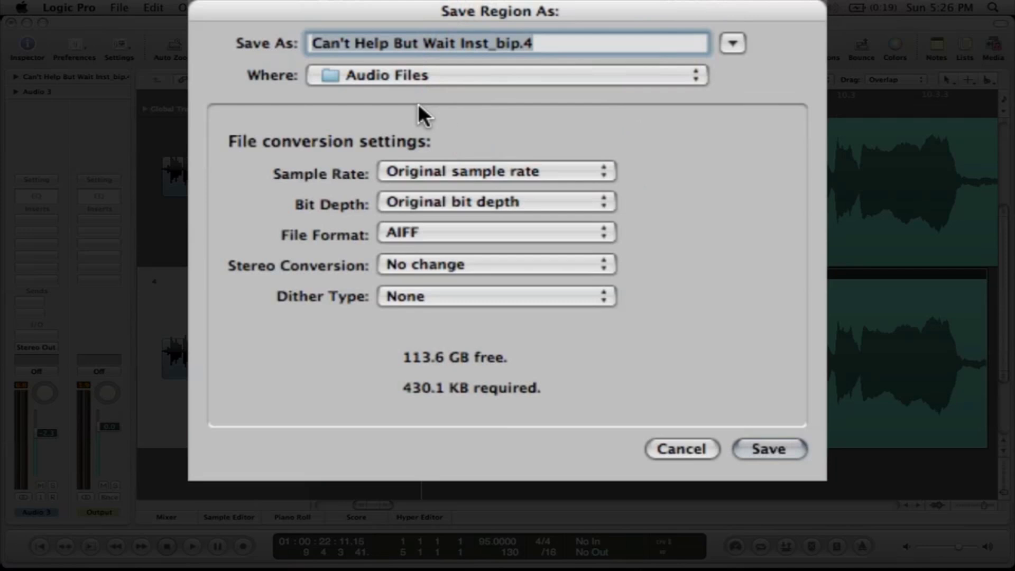
pyautogui.click(551, 44)
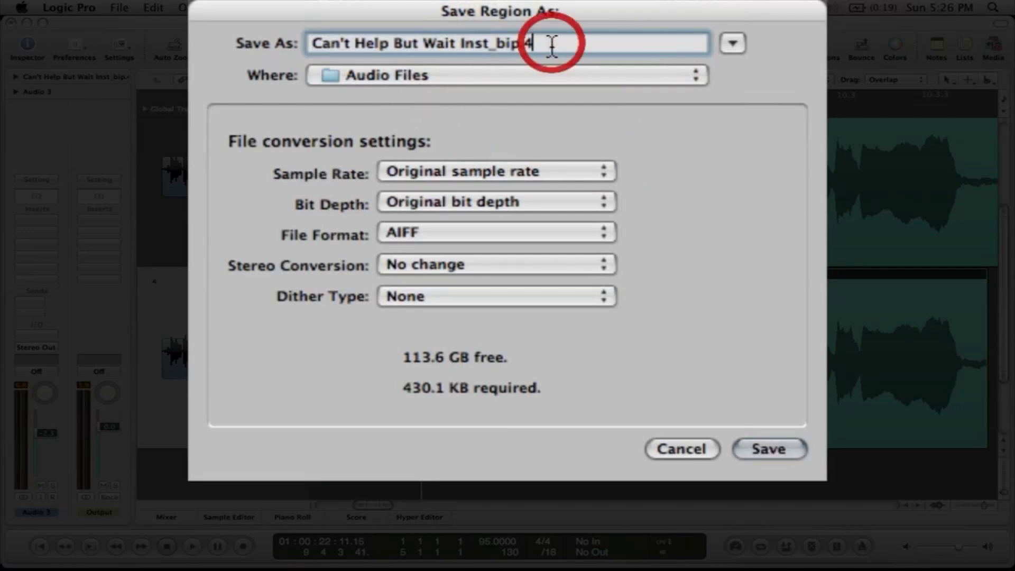
pyautogui.press('BackSpace')
pyautogui.press('BackSpace')
pyautogui.press('BackSpace')
pyautogui.press('BackSpace')
pyautogui.press('BackSpace')
pyautogui.press('BackSpace')
pyautogui.press('BackSpace')
pyautogui.press('BackSpace')
pyautogui.press('BackSpace')
pyautogui.press('BackSpace')
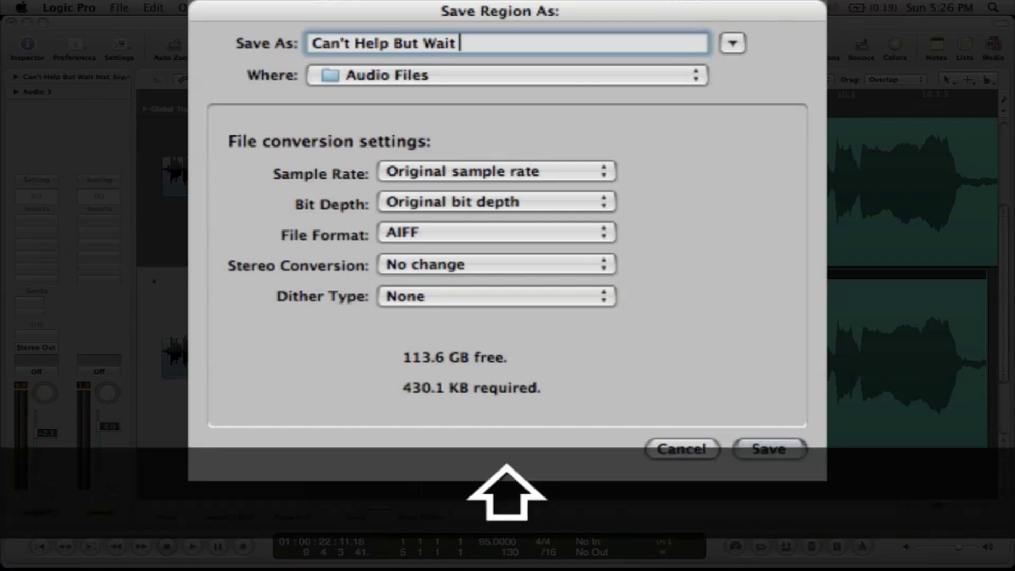
pyautogui.write('Harm')
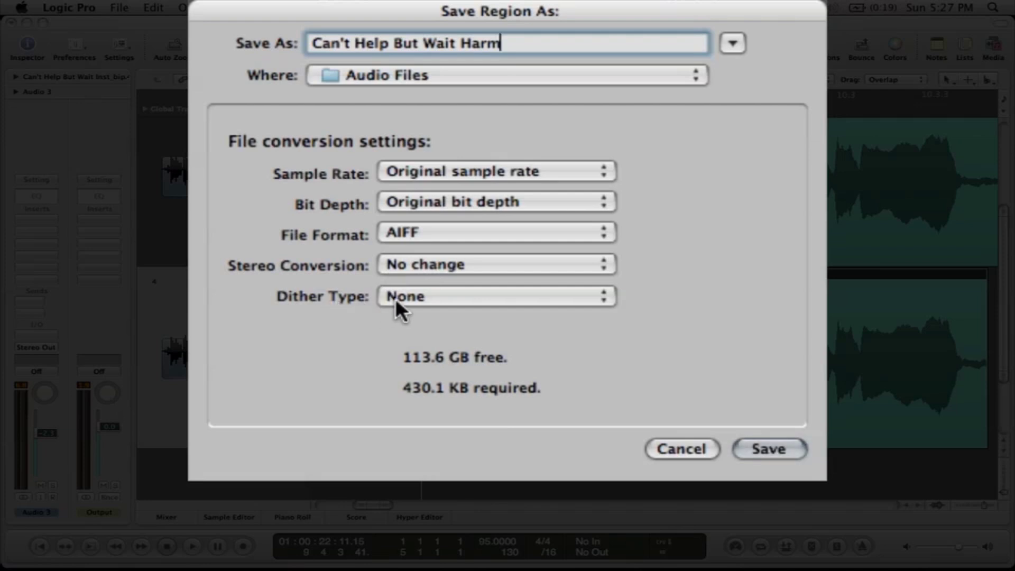
pyautogui.click(766, 449)
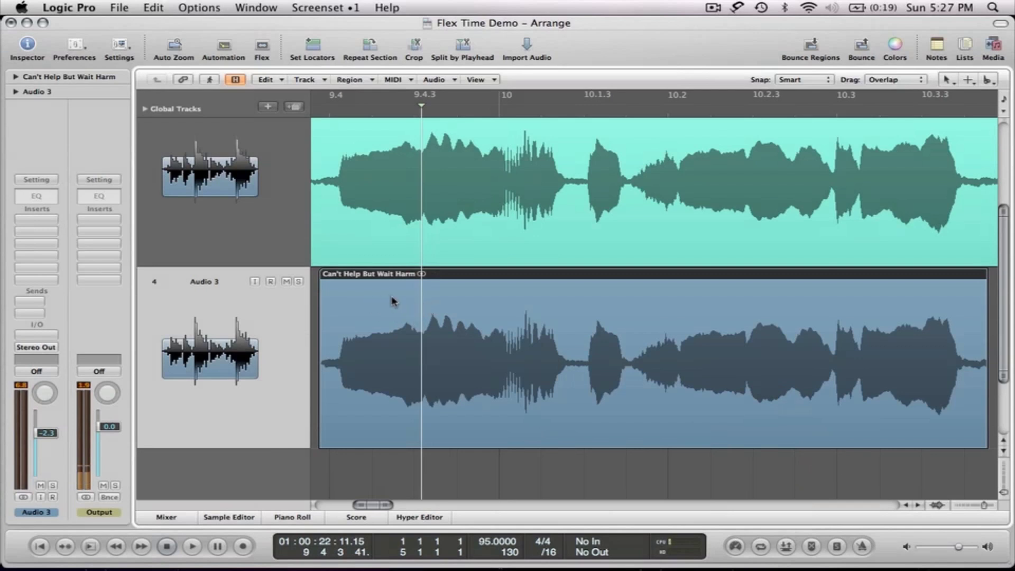
pyautogui.press('super+f')
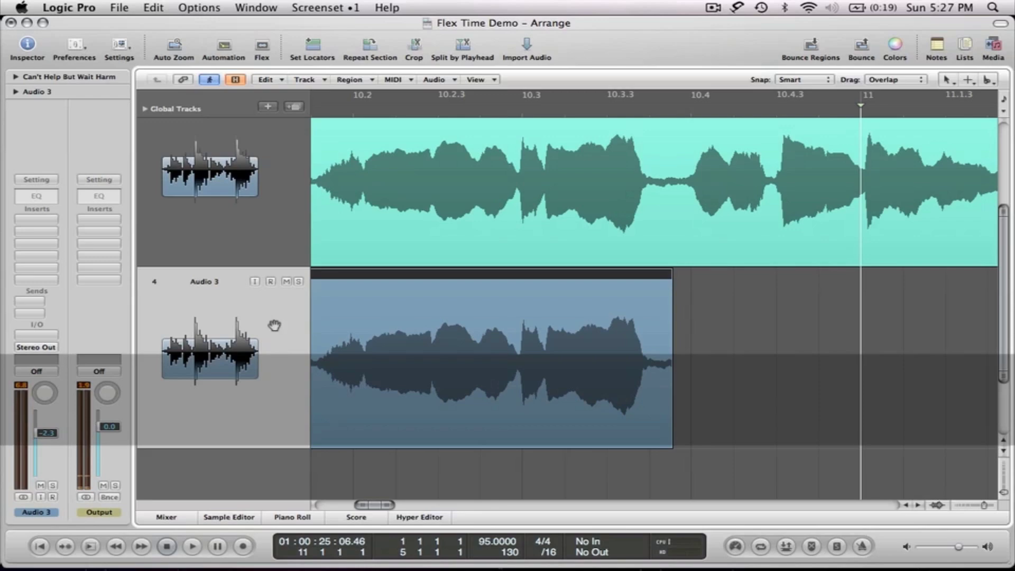
# Zoom out, then zoom in on the Audio 3 Harm region and deselect it
pyautogui.hscroll(-10, 274, 325)
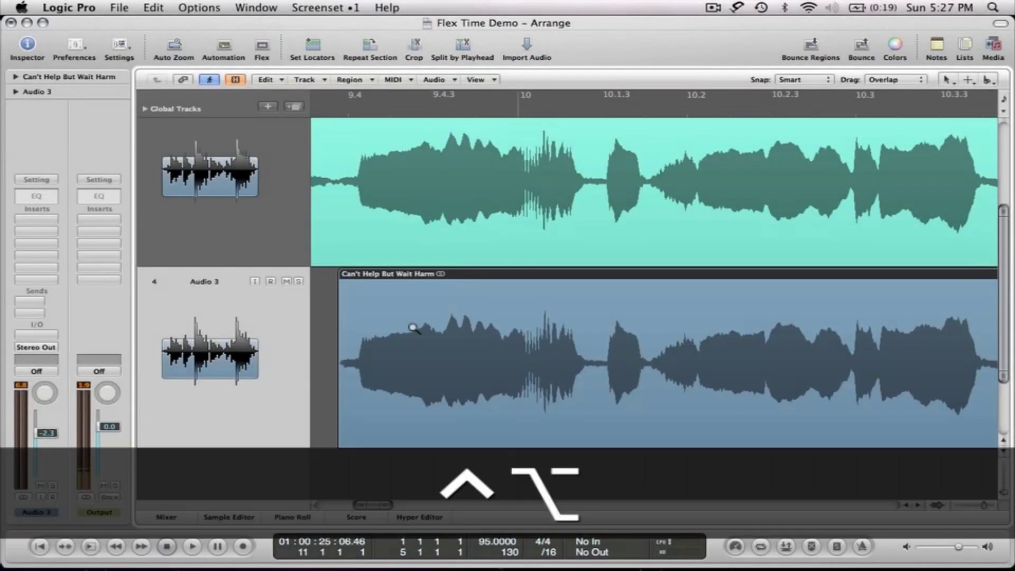
pyautogui.keyDown('ctrl'); pyautogui.keyDown('alt'); pyautogui.click(414, 331); pyautogui.keyUp('alt'); pyautogui.keyUp('ctrl')
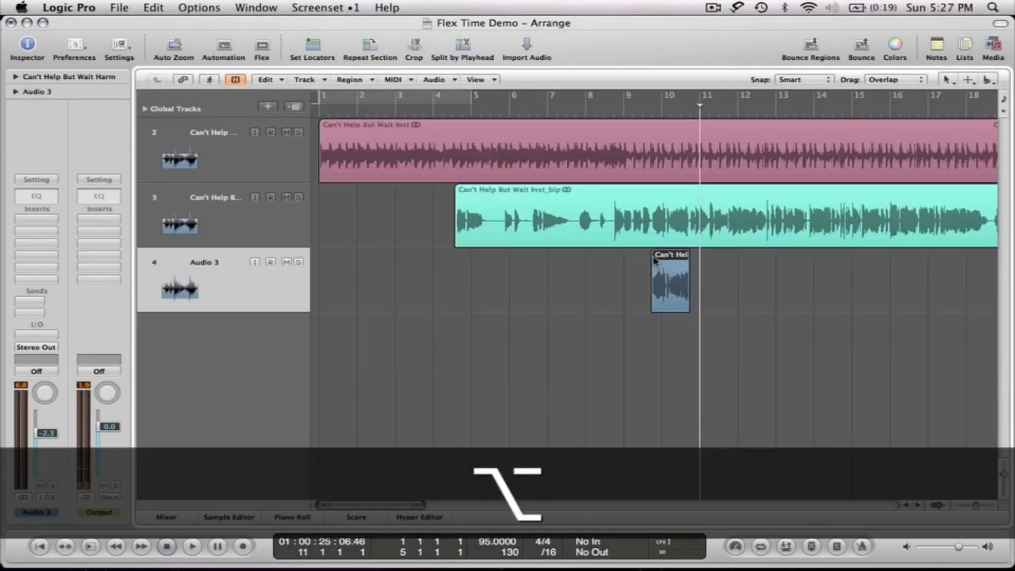
pyautogui.moveTo(641, 211); pyautogui.dragTo(701, 294)
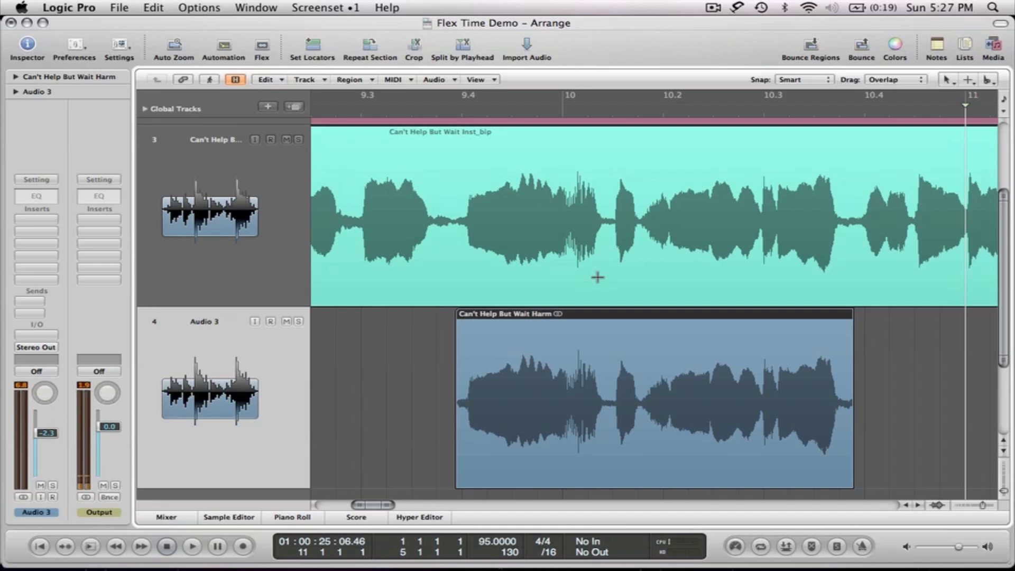
pyautogui.click(397, 350)
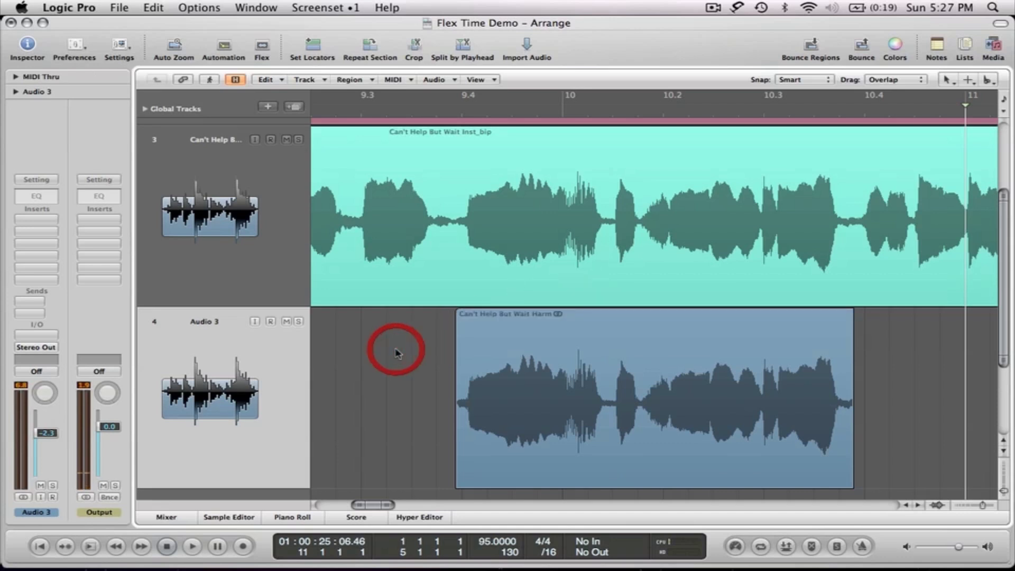
# Open the Harm region in an enlarged Sample Editor with the Inspector hidden, and prelisten it
pyautogui.doubleClick(524, 346)
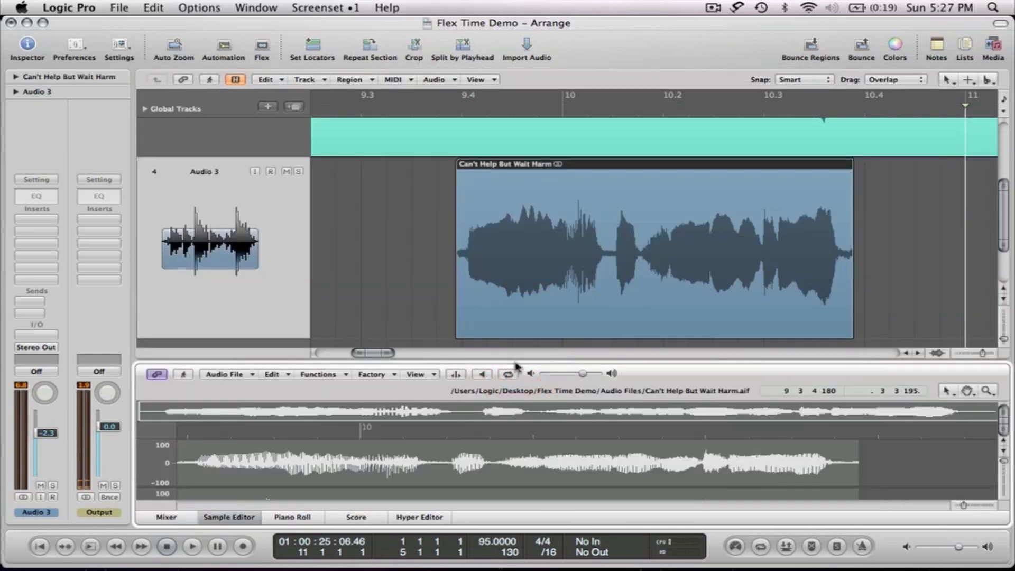
pyautogui.moveTo(516, 364); pyautogui.dragTo(515, 254)
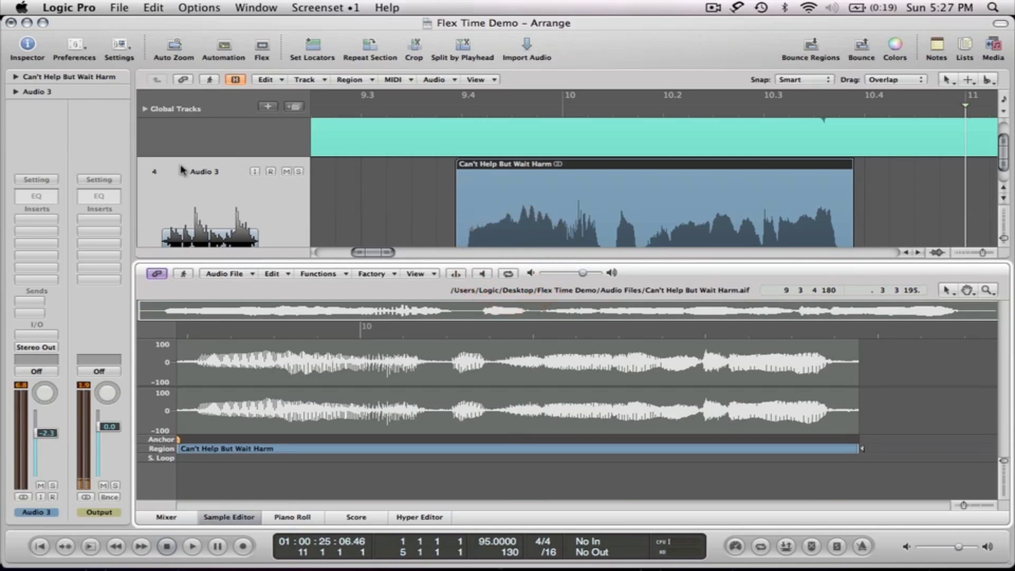
pyautogui.press('i')
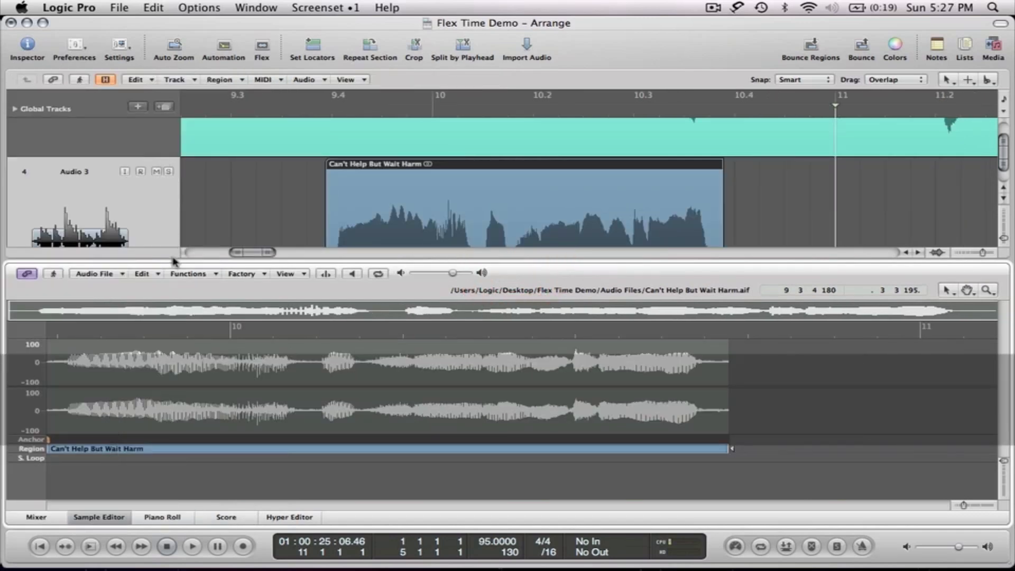
pyautogui.moveTo(172, 261); pyautogui.dragTo(172, 252)
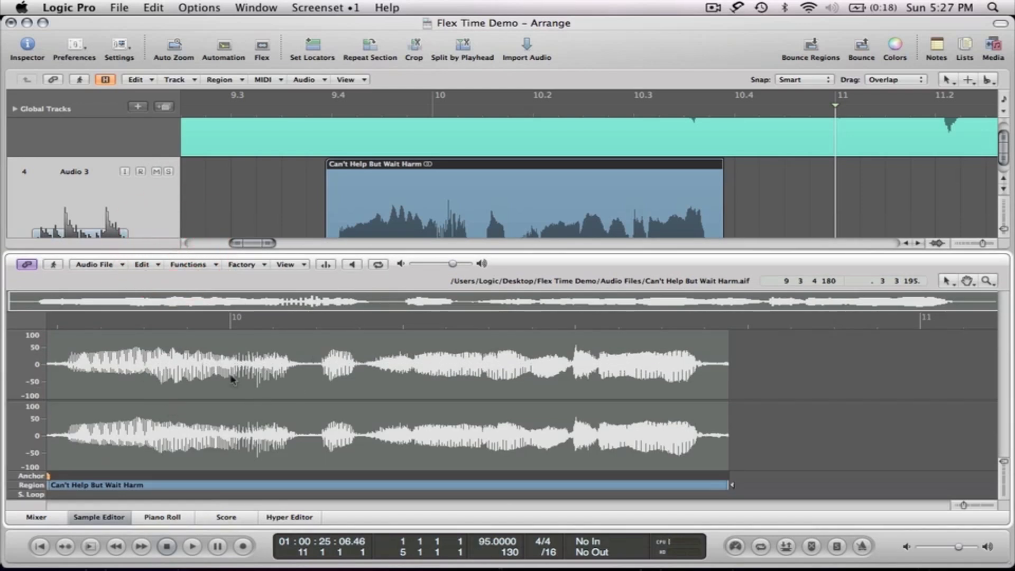
pyautogui.click(353, 265)
pyautogui.click(256, 276)
# Open the Time and Pitch Machine from the factory processes, lower its window, and show the Algorithm list
pyautogui.click(255, 266)
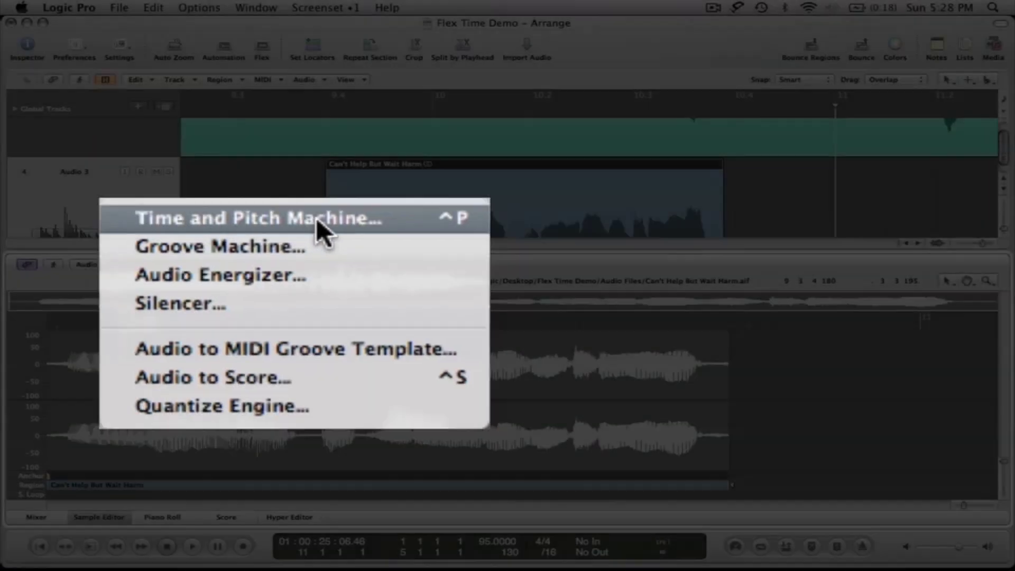
pyautogui.click(304, 279)
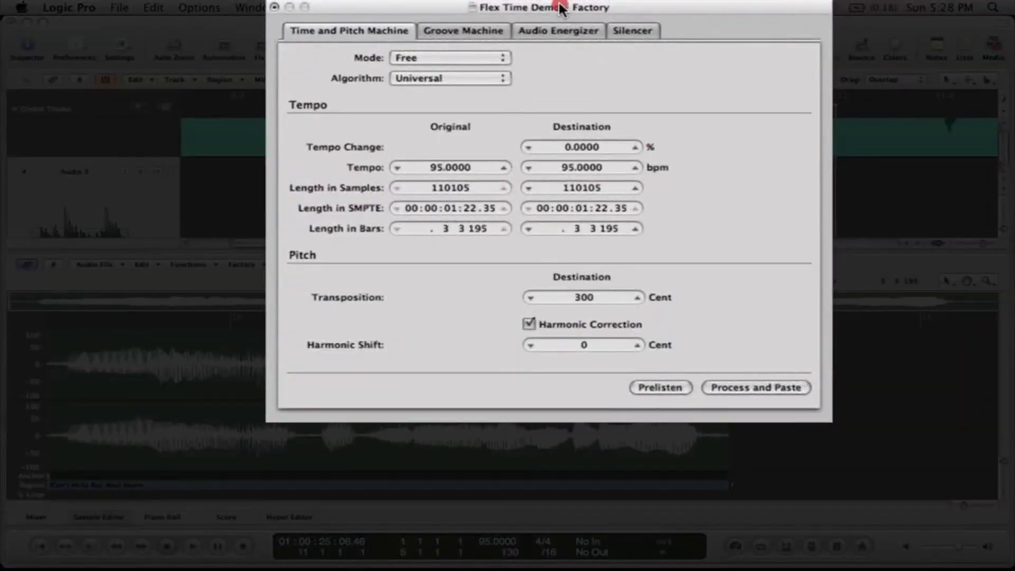
pyautogui.moveTo(561, 8); pyautogui.dragTo(558, 42)
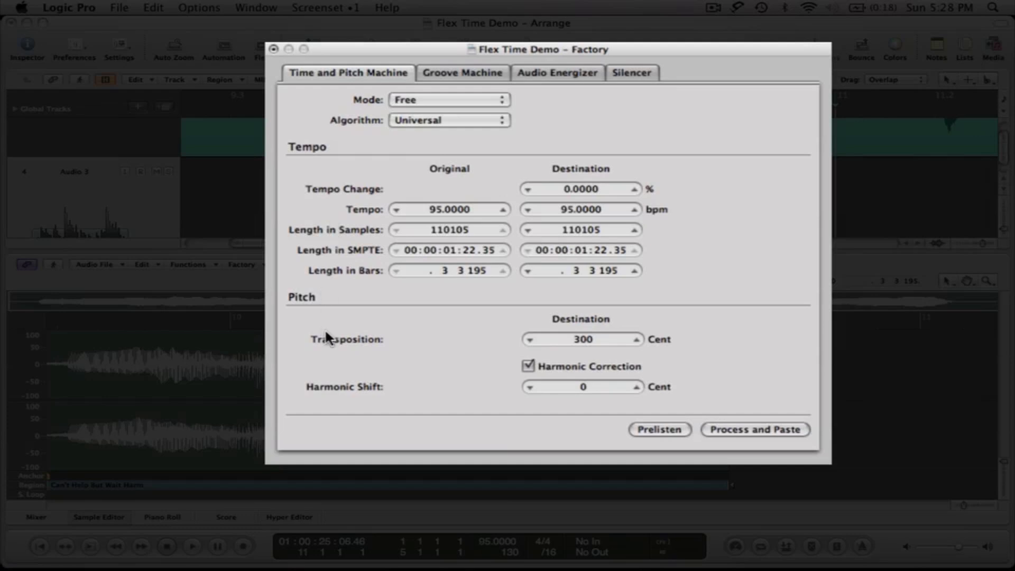
pyautogui.click(436, 119)
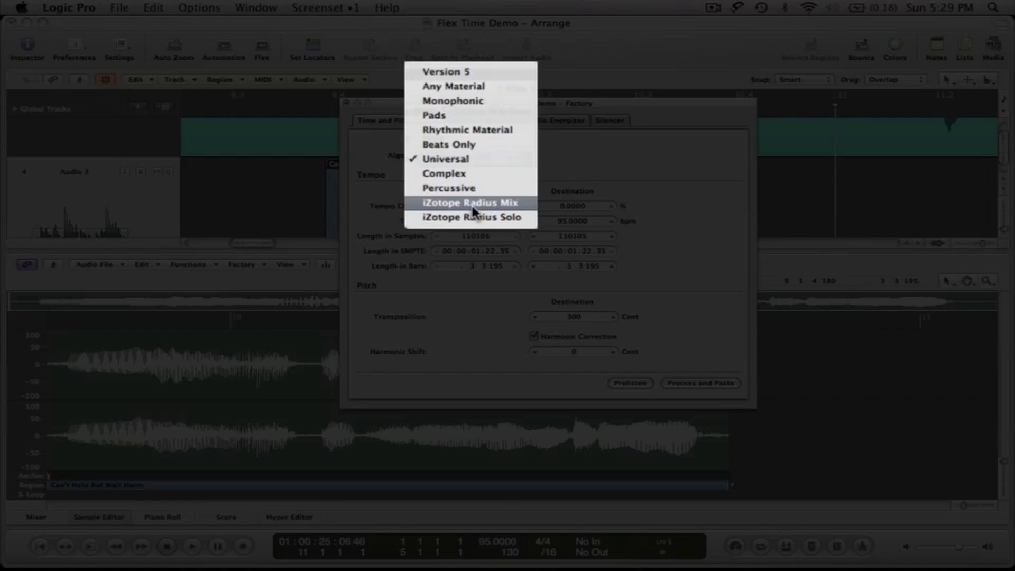
# Keep the Universal algorithm, turn Harmonic Correction off, and set Transposition to 0 cents
pyautogui.click(467, 163)
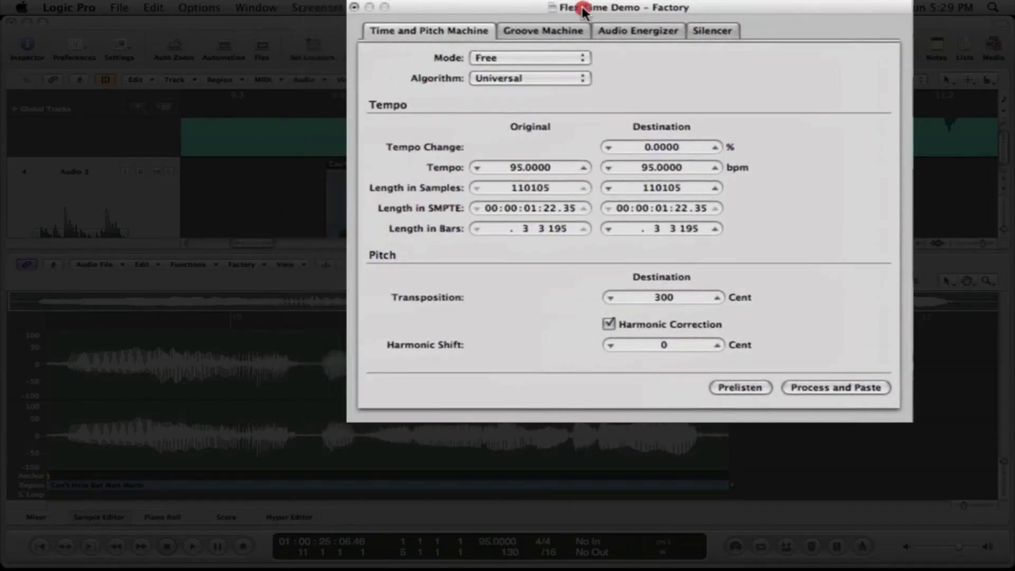
pyautogui.click(582, 33)
pyautogui.click(612, 325)
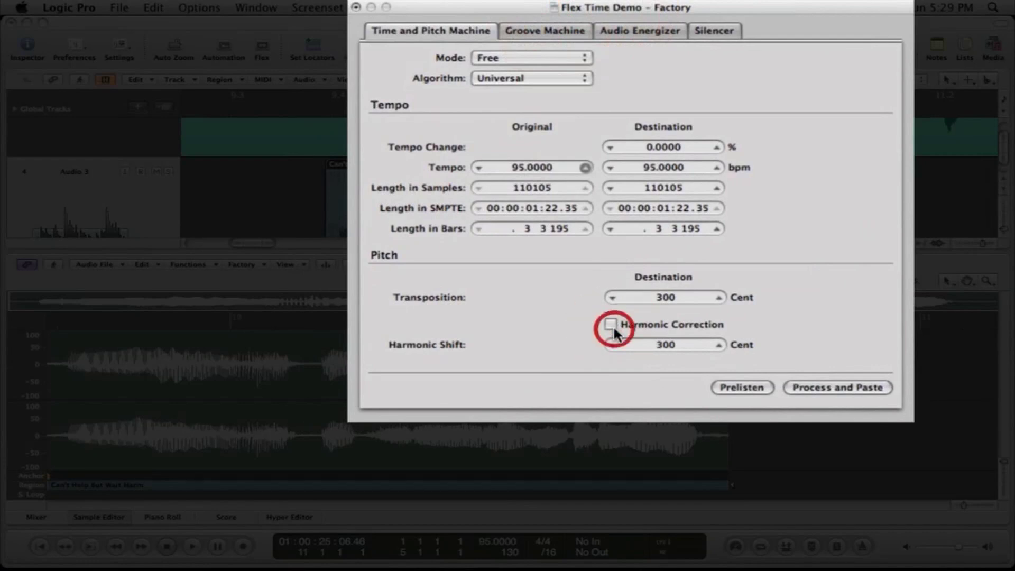
pyautogui.write('0')
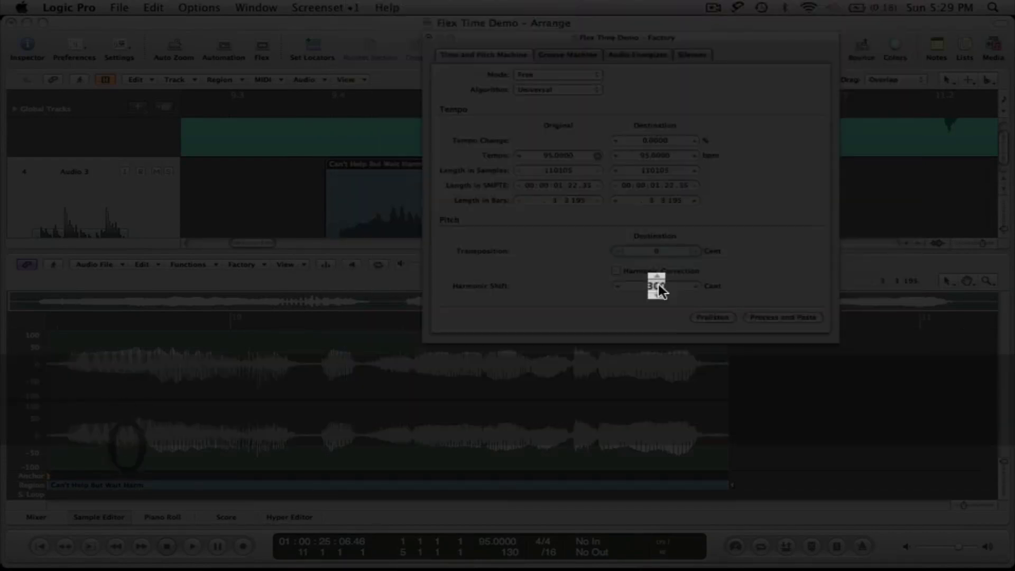
pyautogui.click(658, 286)
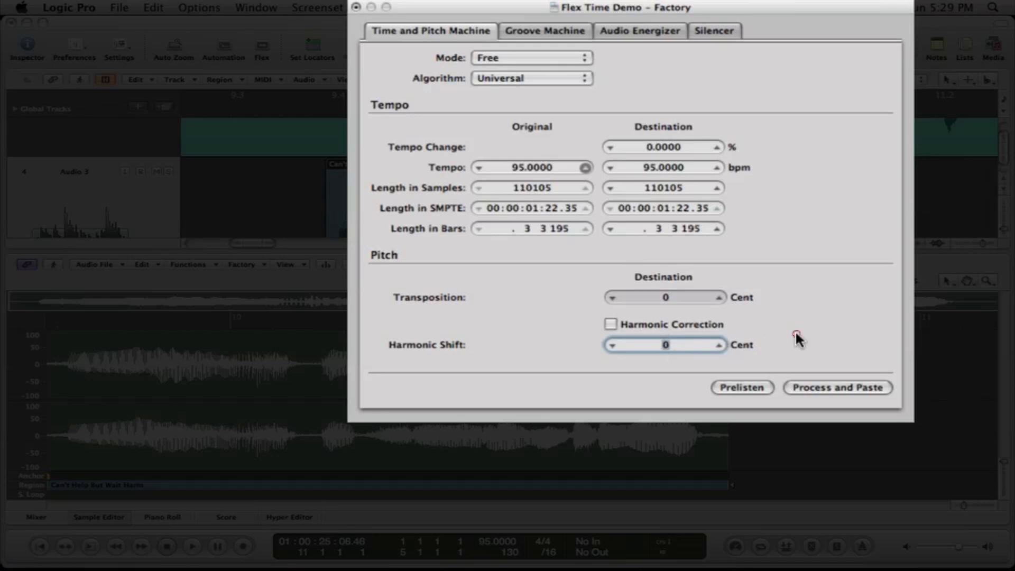
pyautogui.click(532, 326)
# Enter 300 cents in the Transposition field
pyautogui.click(674, 299)
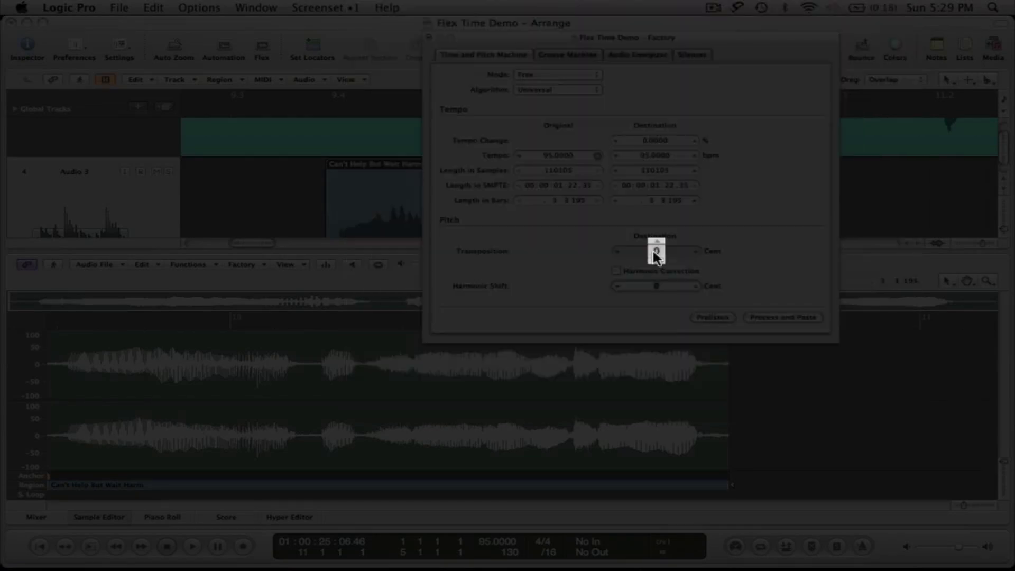
pyautogui.click(653, 252)
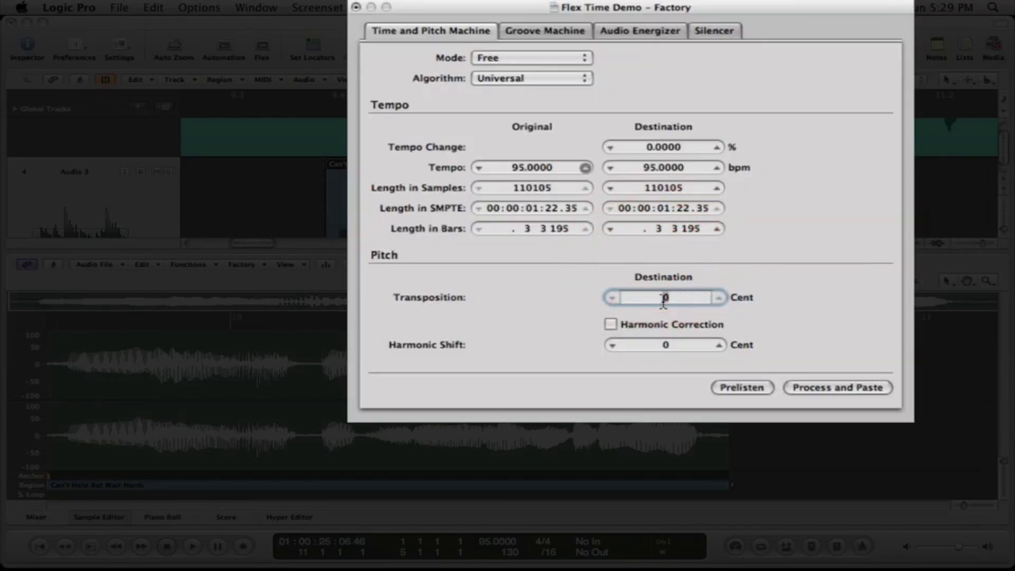
pyautogui.write('300')
# Commit the 300-cent transposition and prelisten the transposed vocal twice
pyautogui.press('Return')
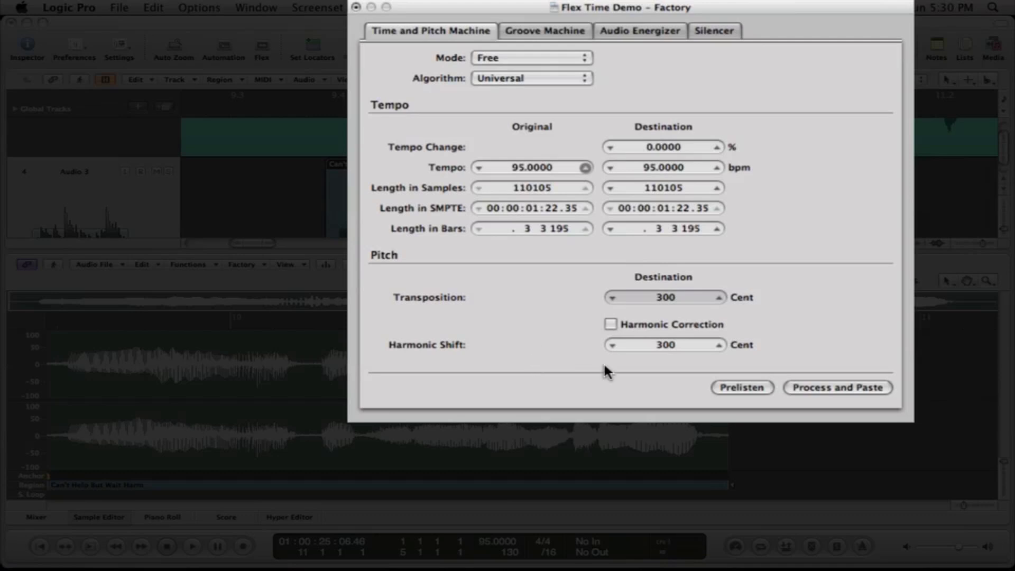
pyautogui.click(734, 385)
pyautogui.click(734, 386)
# Turn Harmonic Correction on, set Harmonic Shift to 0 cents, and Process and Paste the transposition
pyautogui.click(610, 324)
pyautogui.doubleClick(665, 346)
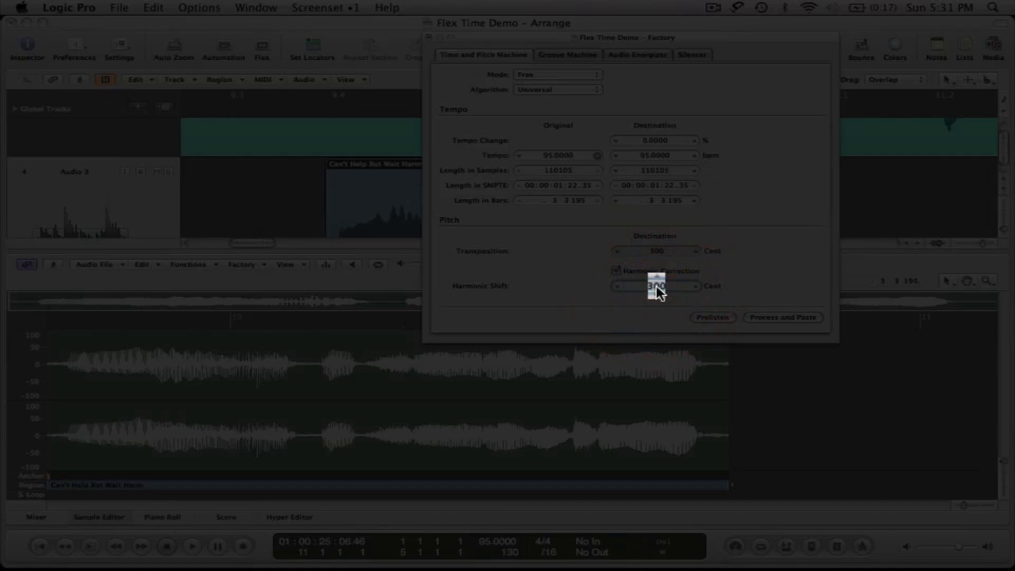
pyautogui.write('0')
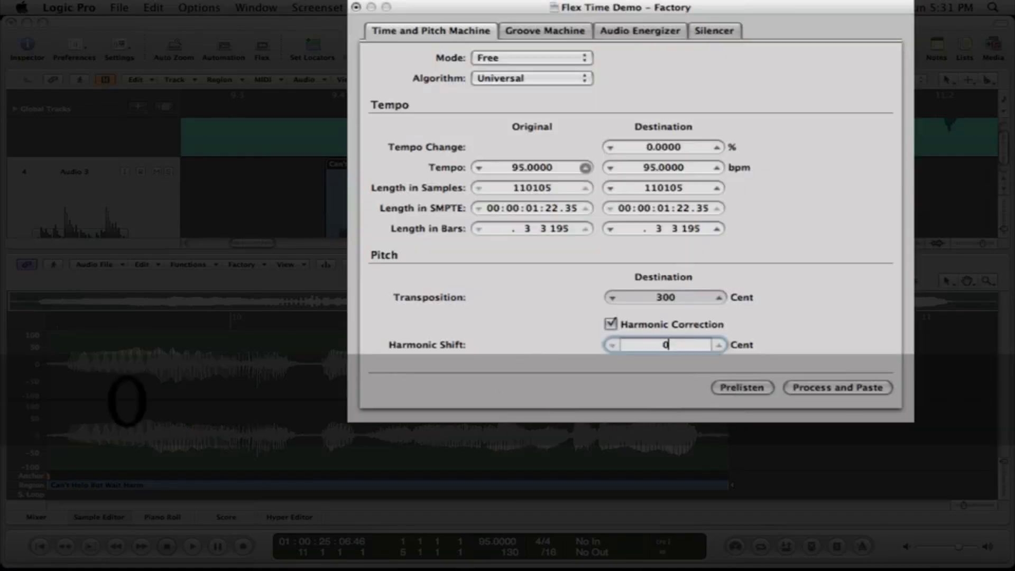
pyautogui.press('Return')
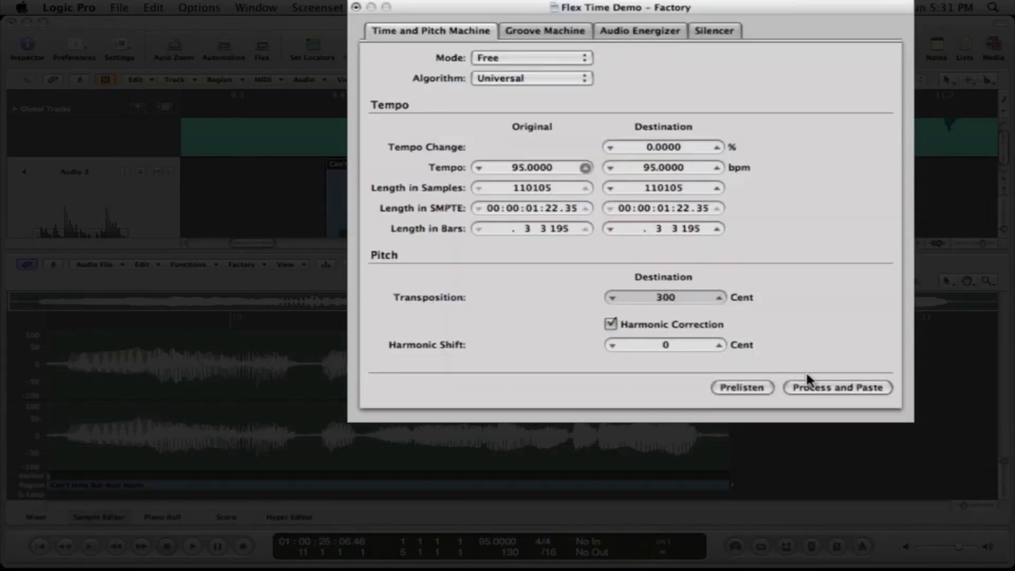
pyautogui.click(817, 388)
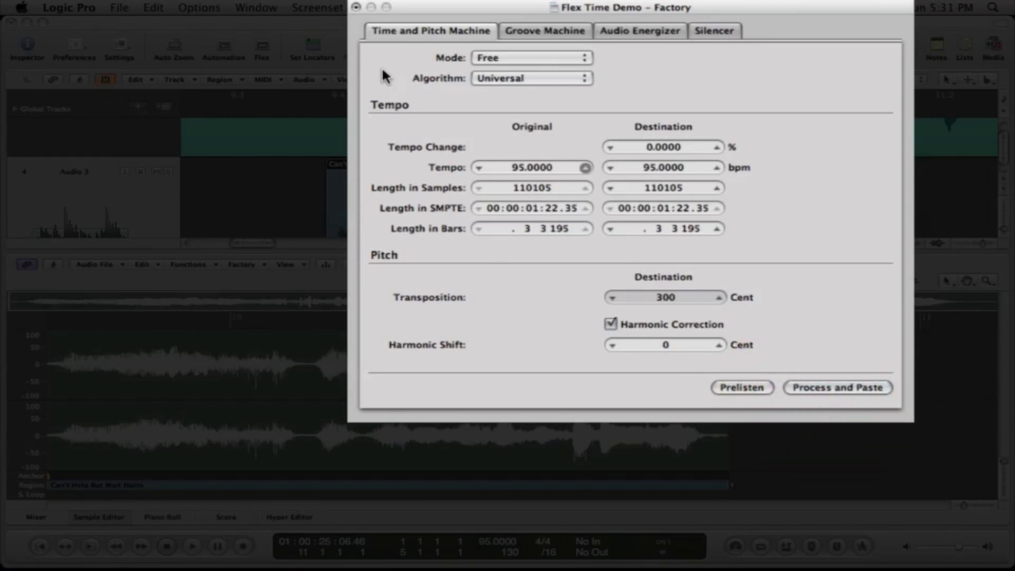
# Close the Time and Pitch Machine and play the transposed Can't Help But Wait Harm.aif in the Sample Editor
pyautogui.click(355, 8)
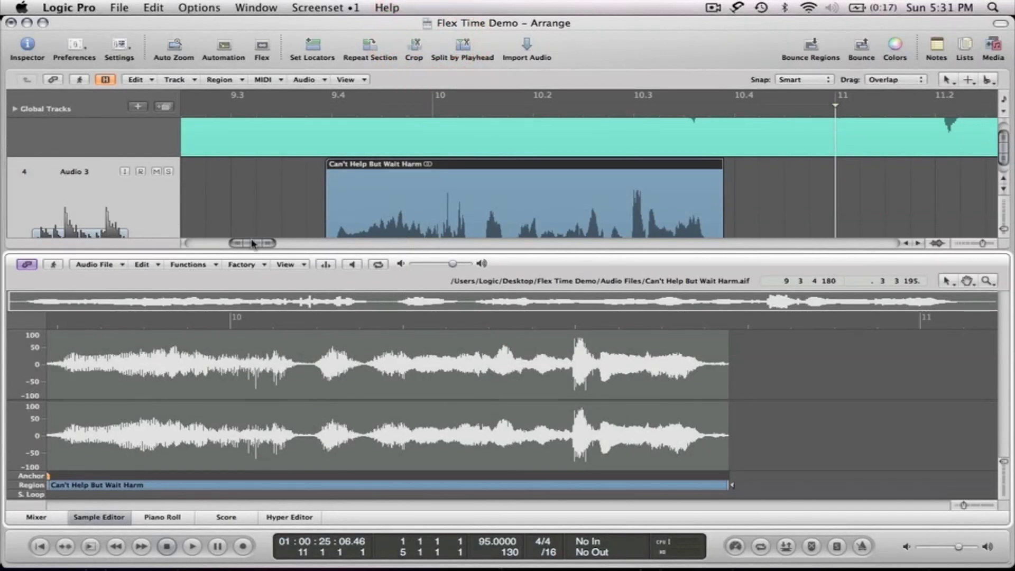
pyautogui.click(247, 276)
pyautogui.click(351, 265)
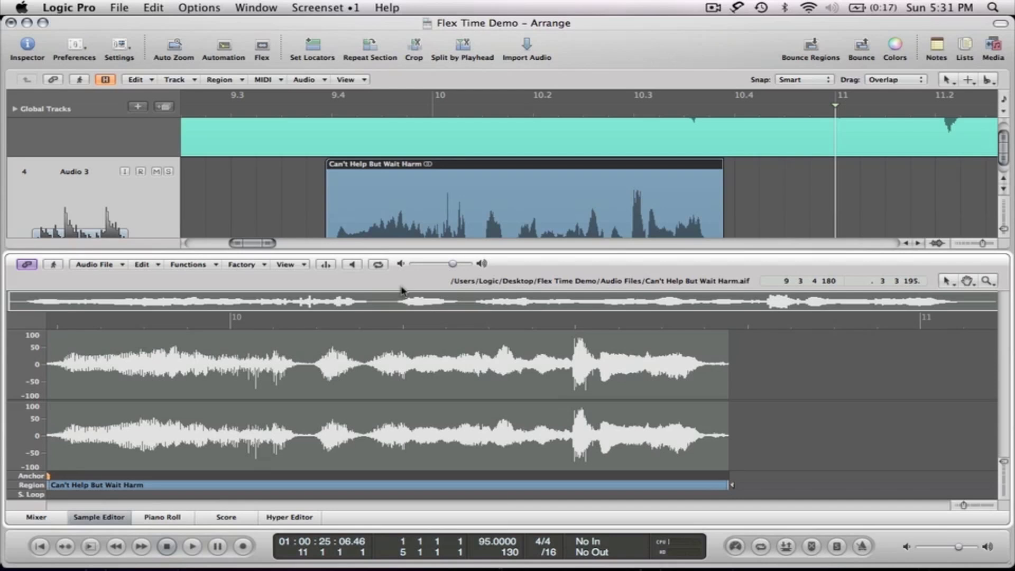
# Back in the arrangement, lower Audio 3's volume to -3.9 dB and pan it right to +26
pyautogui.press('w')
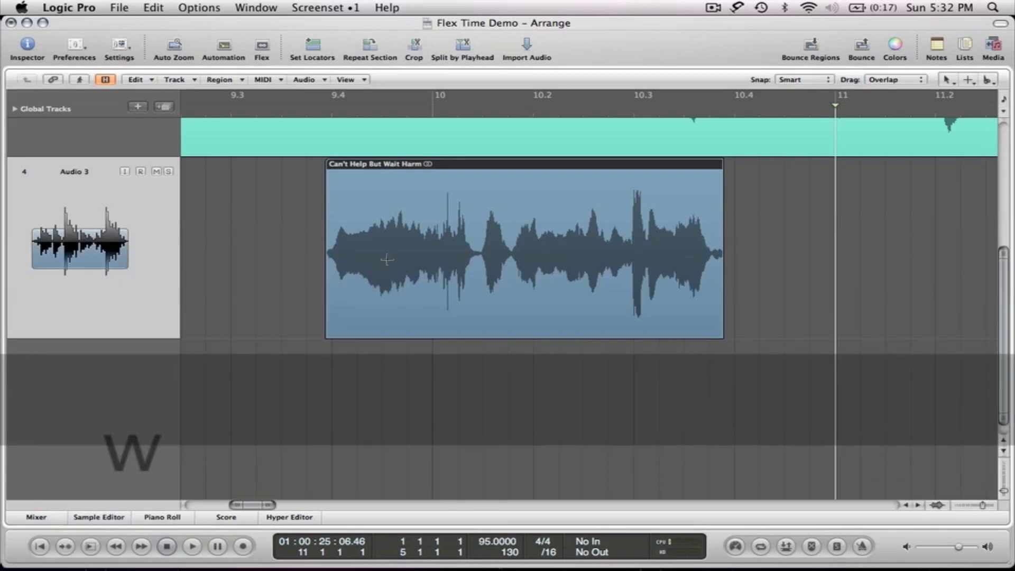
pyautogui.scroll(3, 387, 259)
pyautogui.hscroll(-3, 387, 259)
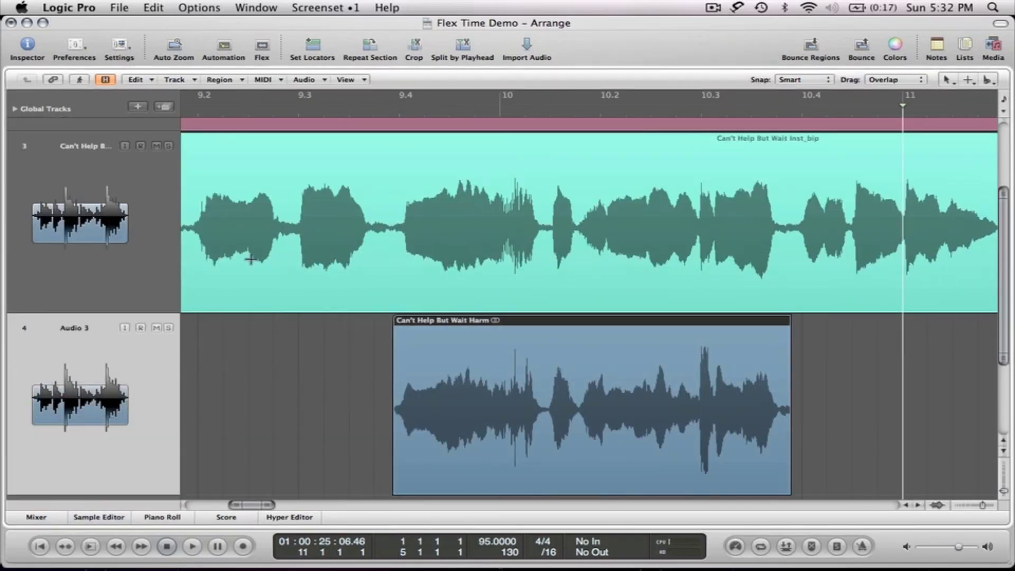
pyautogui.press('i')
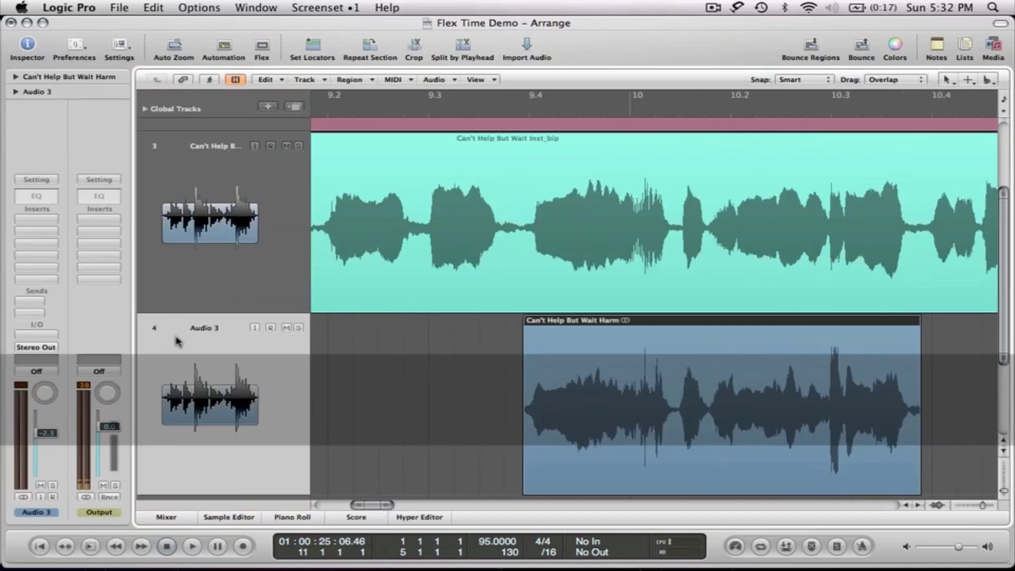
pyautogui.moveTo(47, 433); pyautogui.dragTo(47, 447)
pyautogui.moveTo(39, 390); pyautogui.dragTo(34, 357)
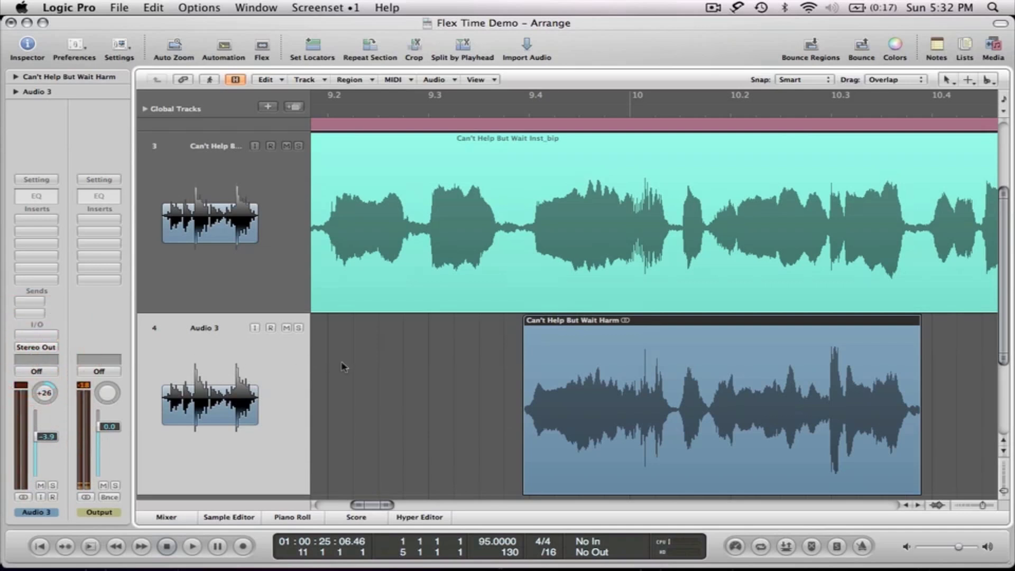
# Audition the arrangement from bars 9 and 8, then nudge Audio 3's volume up slightly
pyautogui.keyDown('ctrl'); pyautogui.keyDown('alt'); pyautogui.click(481, 352); pyautogui.keyUp('alt'); pyautogui.keyUp('ctrl')
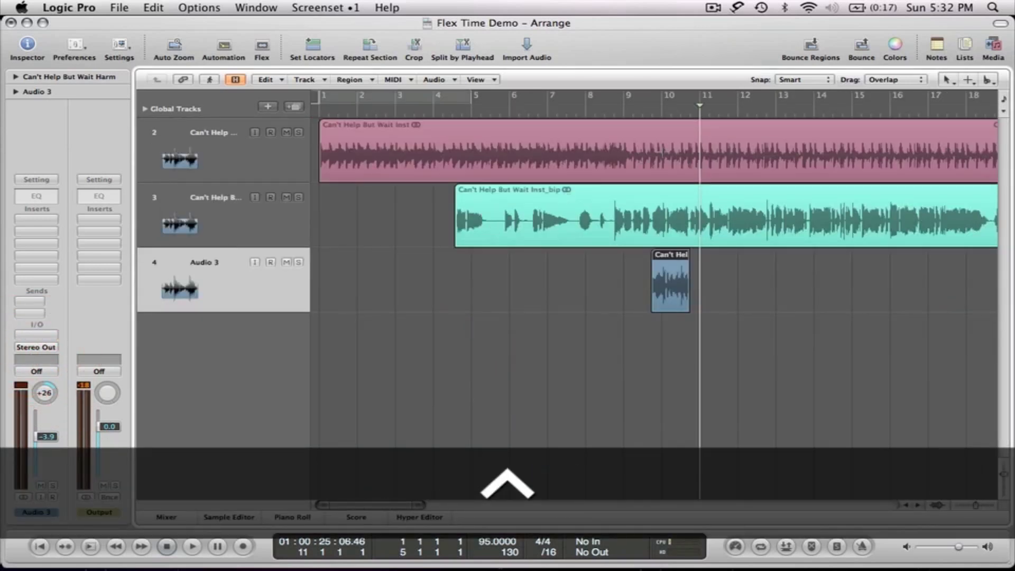
pyautogui.click(634, 110)
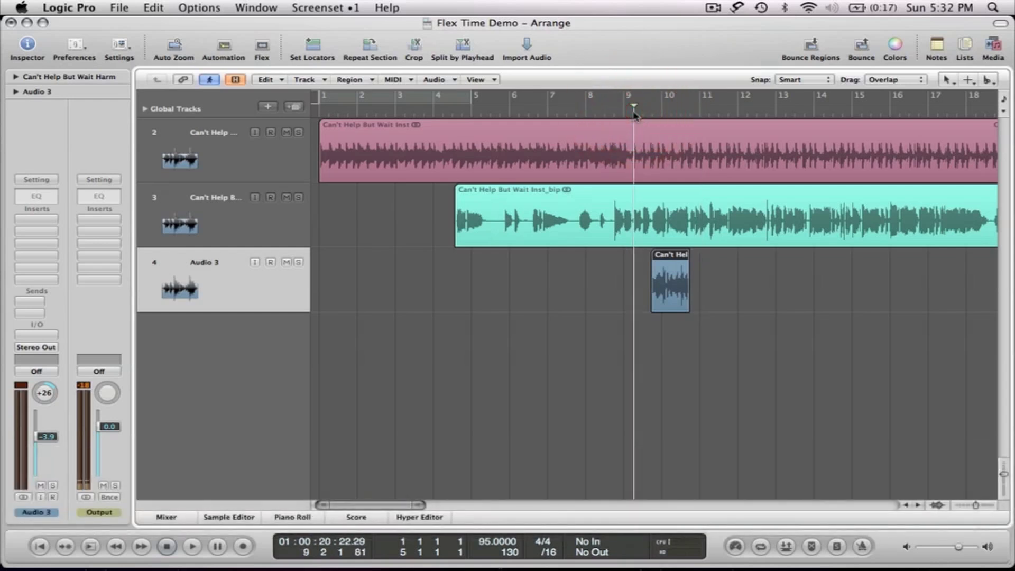
pyautogui.press('space')
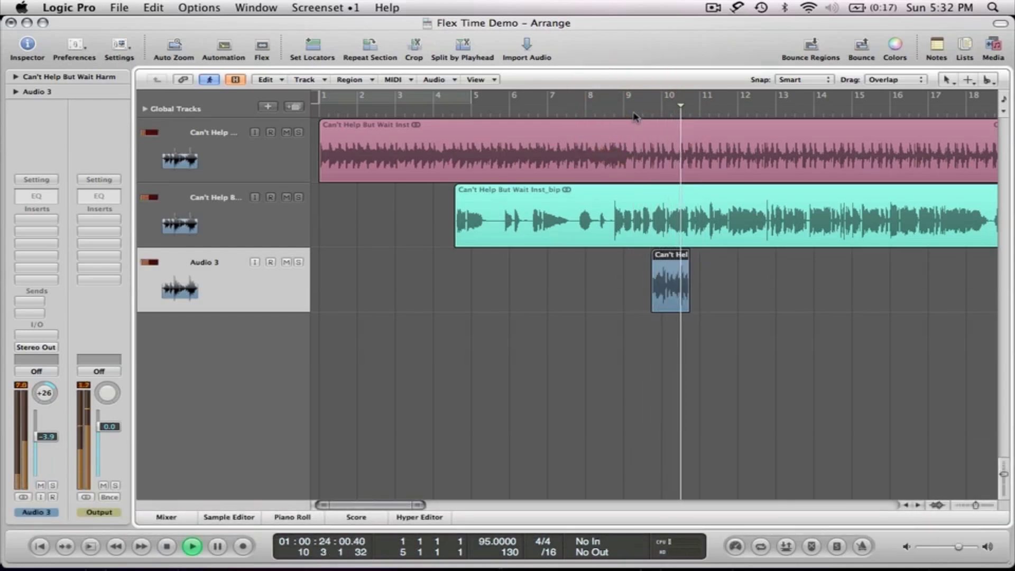
pyautogui.press('space')
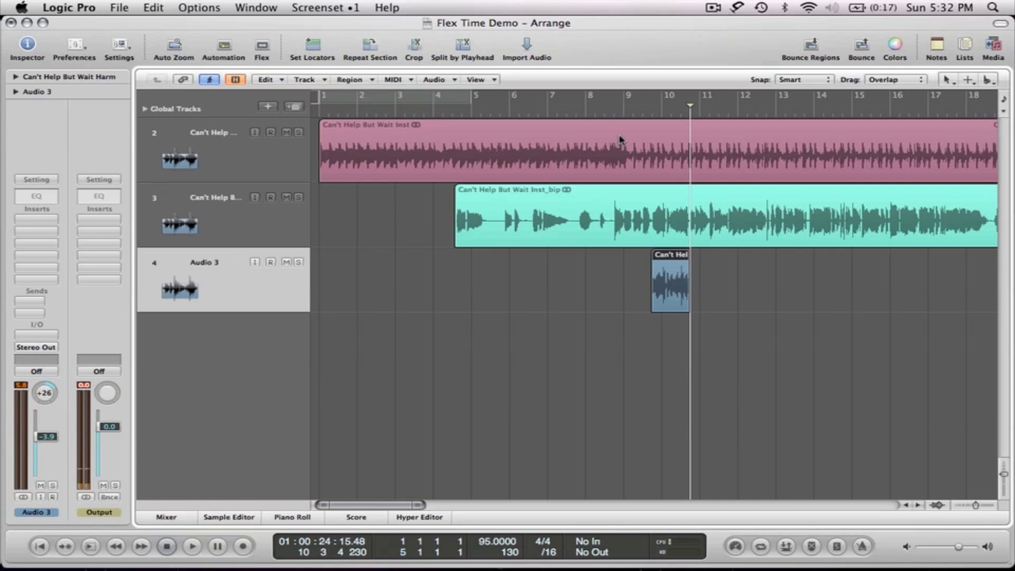
pyautogui.click(608, 110)
pyautogui.press('space')
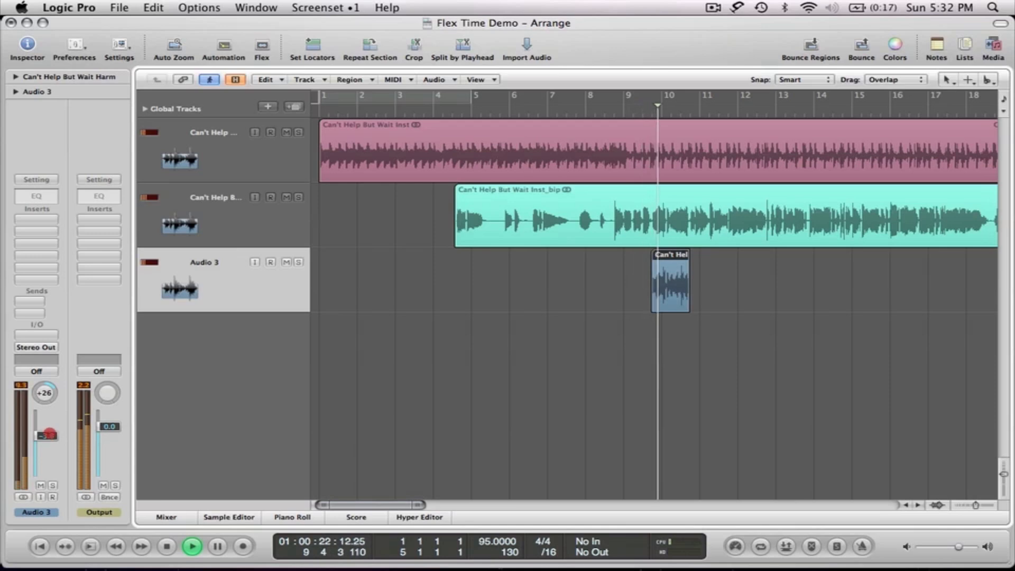
pyautogui.moveTo(47, 437); pyautogui.dragTo(51, 433)
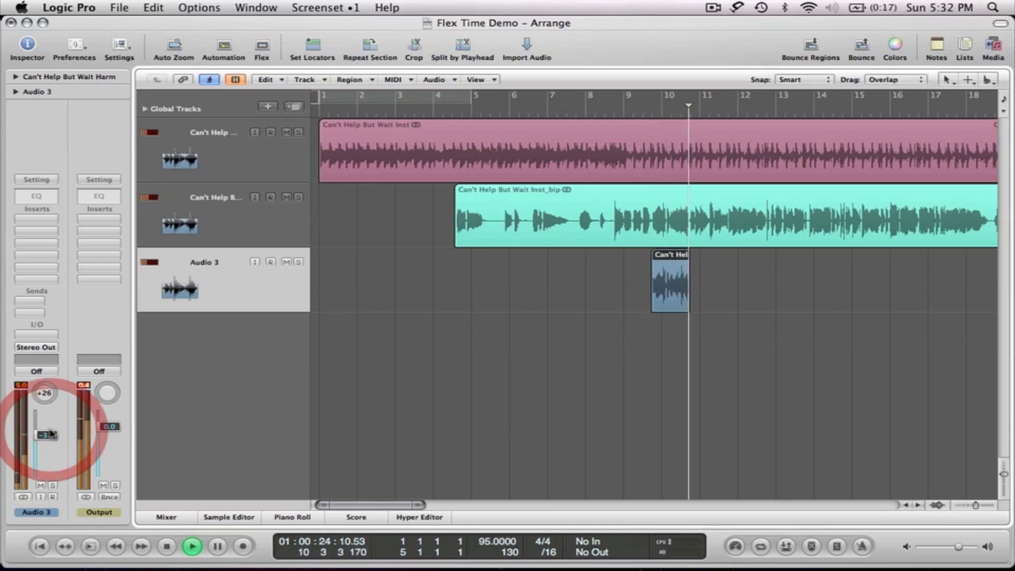